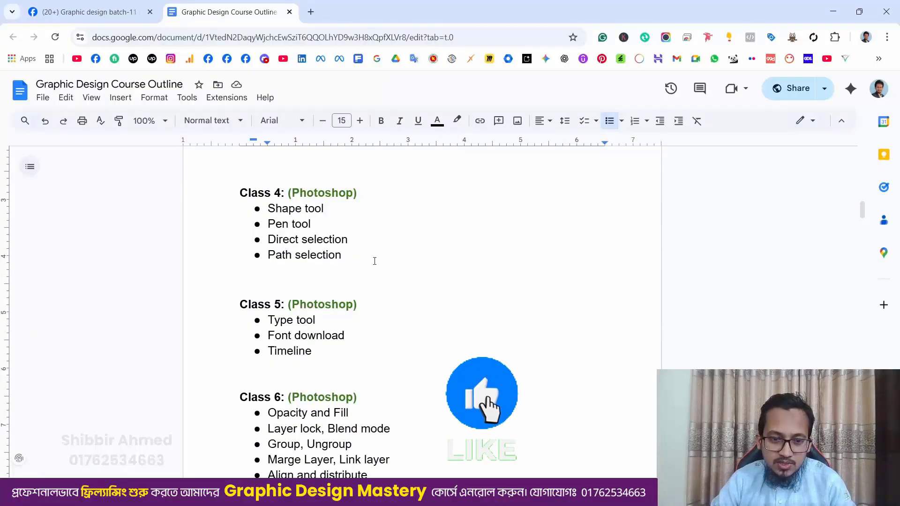
Review the Class 4 Photoshop topics in the course outline, from Shape tool through Path selection.
click(374, 228)
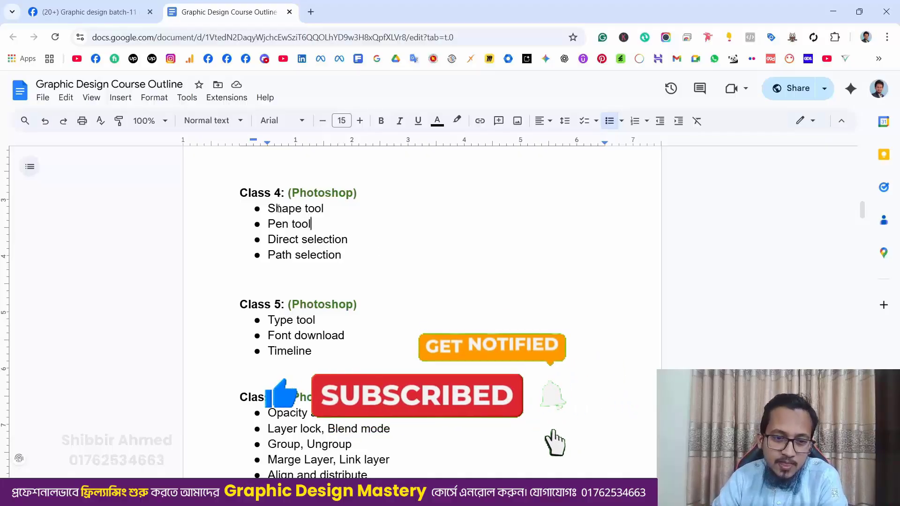
drag(267, 208, 375, 260)
click(377, 261)
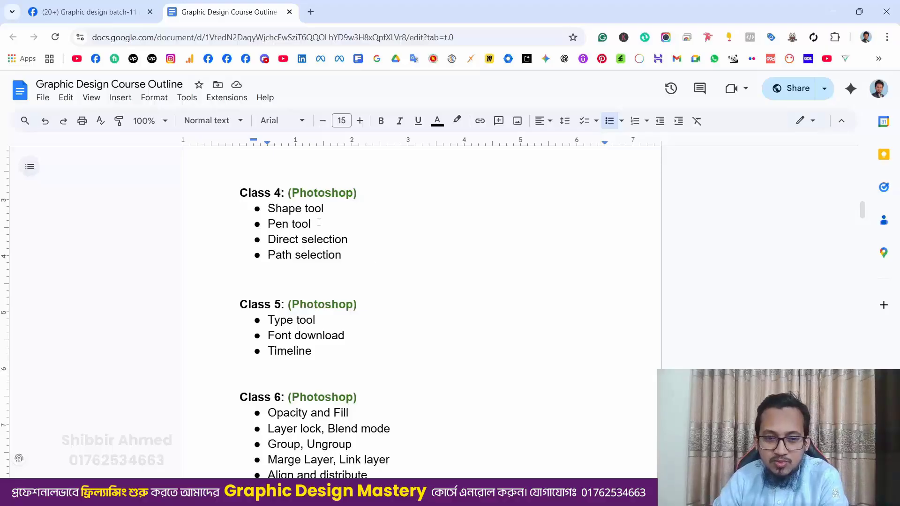
Switch to Photoshop and activate the Rectangle Tool from the group of shape tools.
click(832, 11)
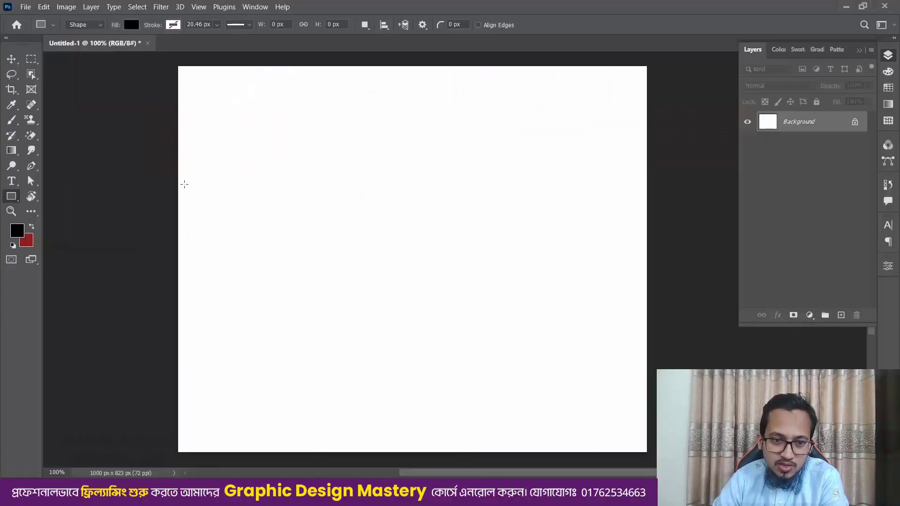
right_click(14, 202)
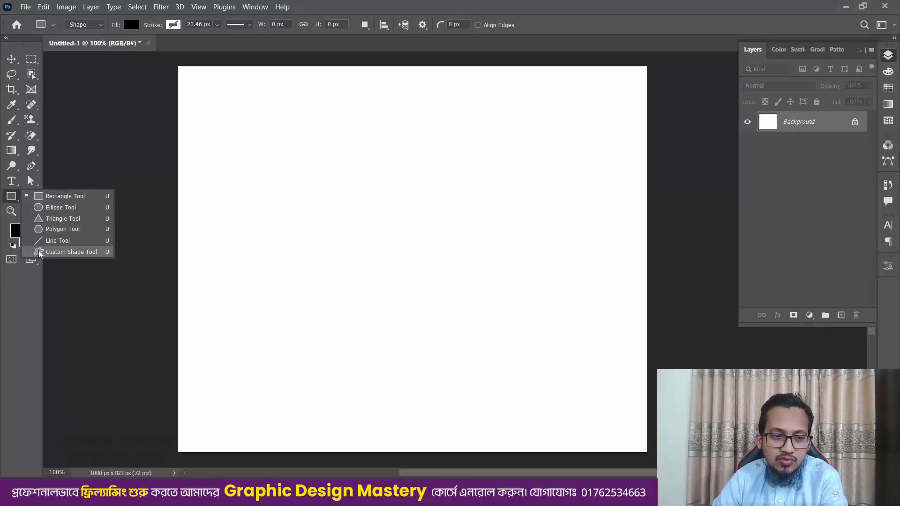
click(89, 200)
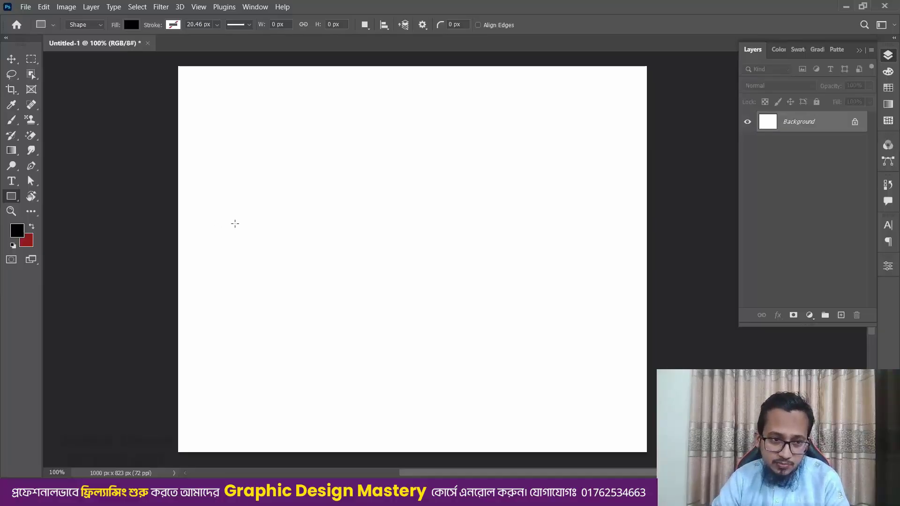
Make a rectangular marquee selection in the canvas's upper-left area, fill it with the red background colour on a new layer, and deselect.
click(31, 59)
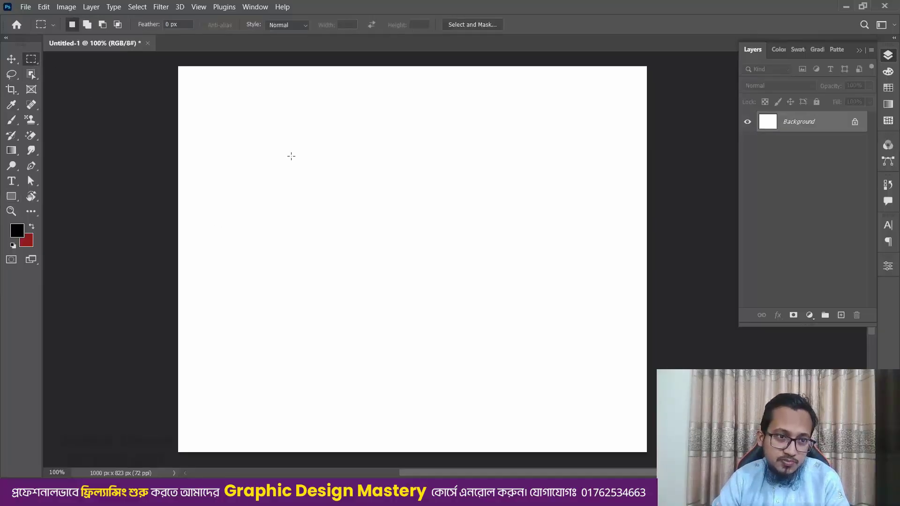
drag(230, 158, 363, 247)
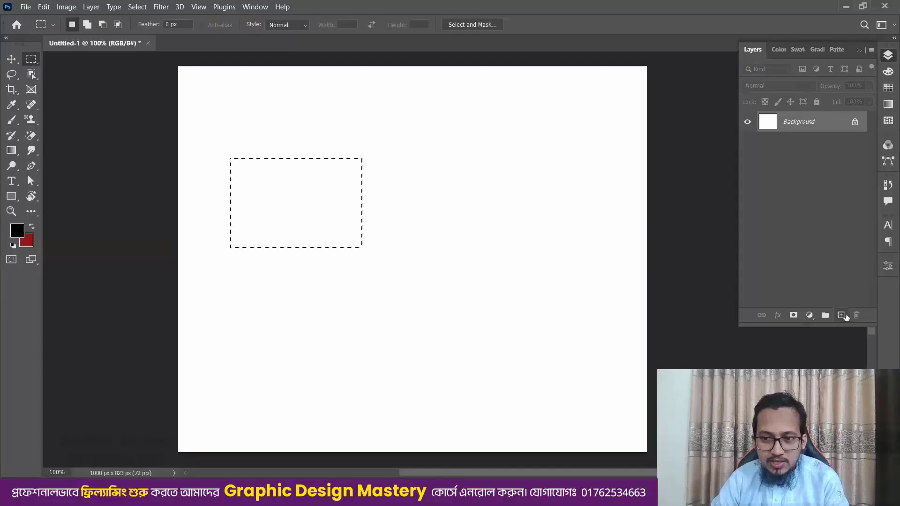
click(839, 315)
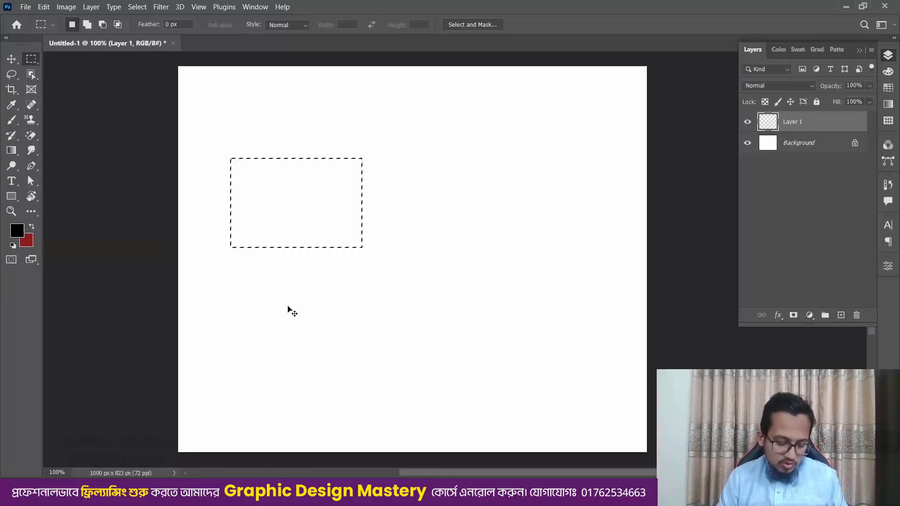
key(ctrl+BackSpace)
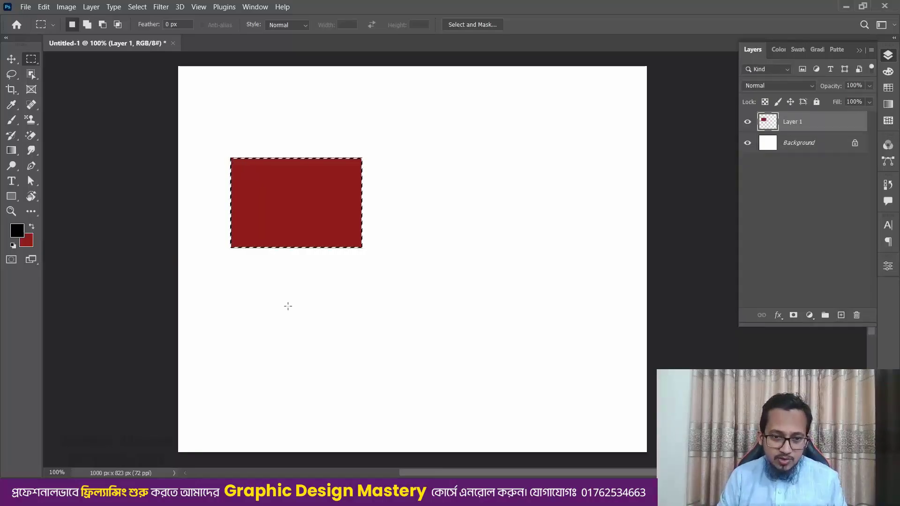
key(ctrl+d)
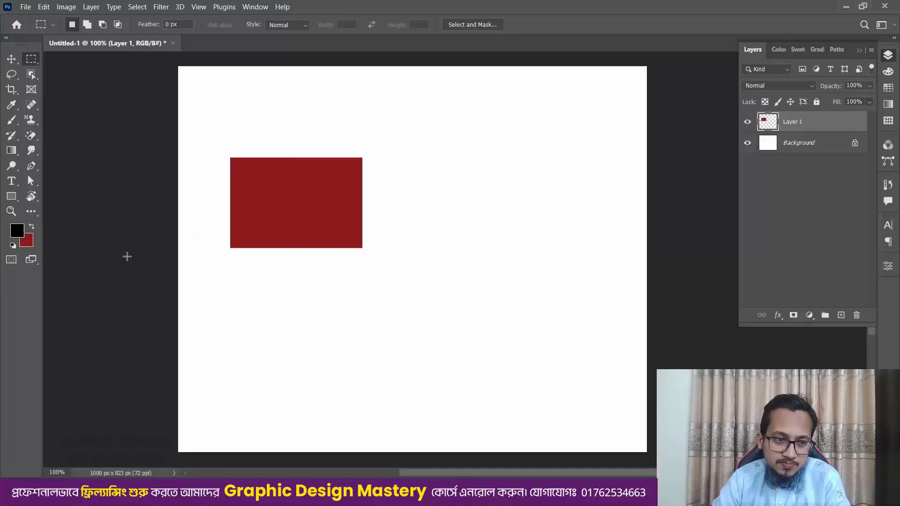
Draw a red rectangle shape of about 319 × 194 px beside the filled rectangle and show the layer list.
click(11, 196)
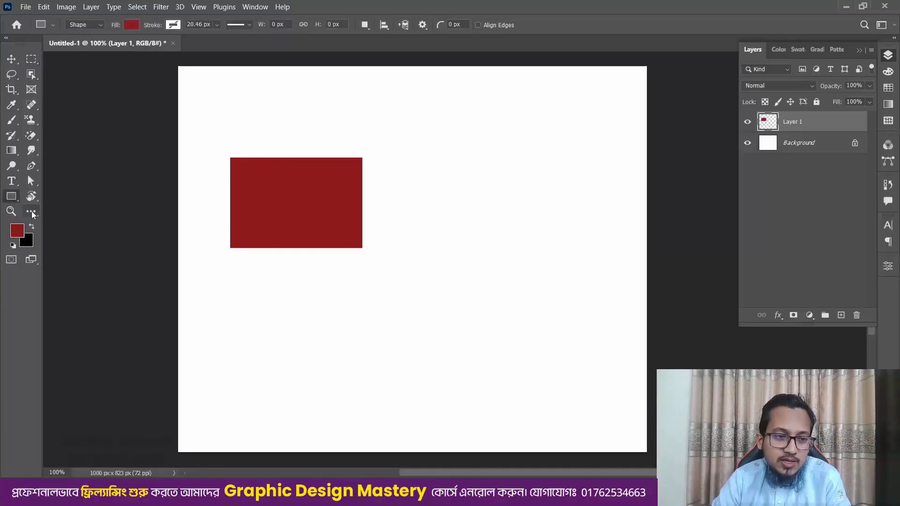
right_click(12, 197)
click(52, 196)
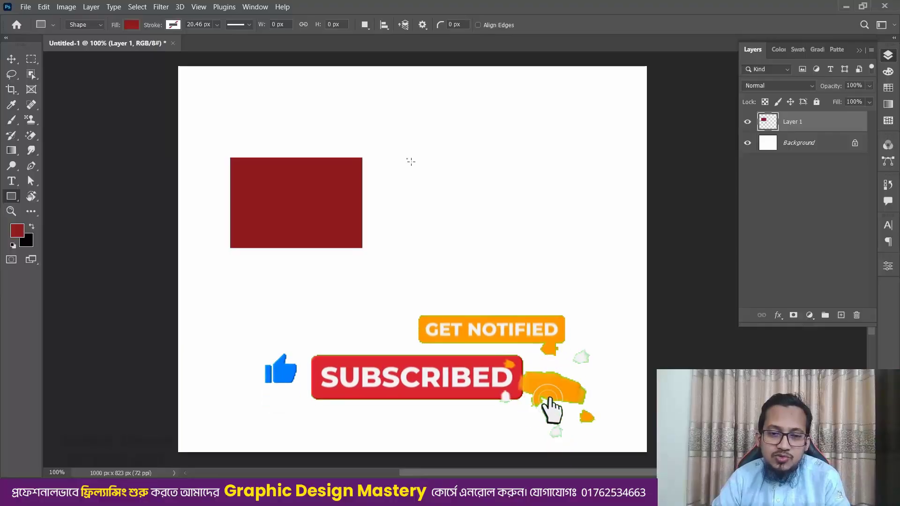
drag(406, 158, 556, 250)
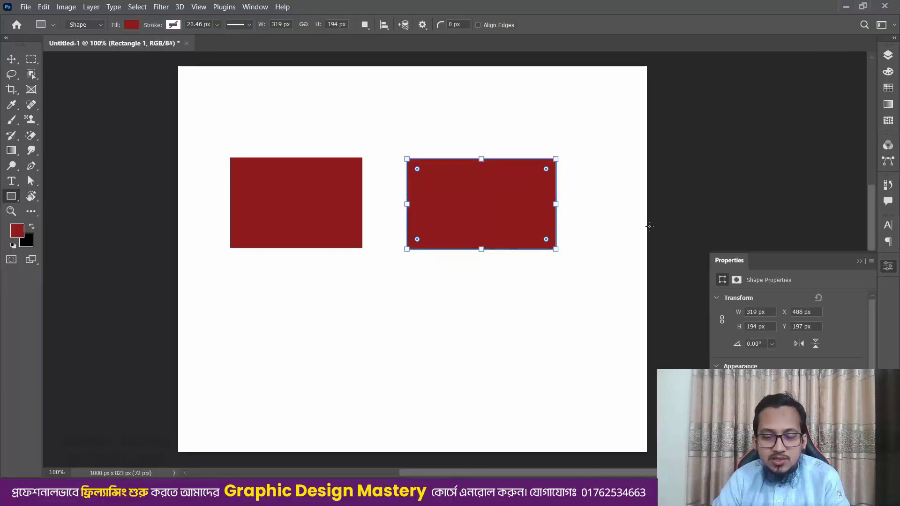
click(887, 55)
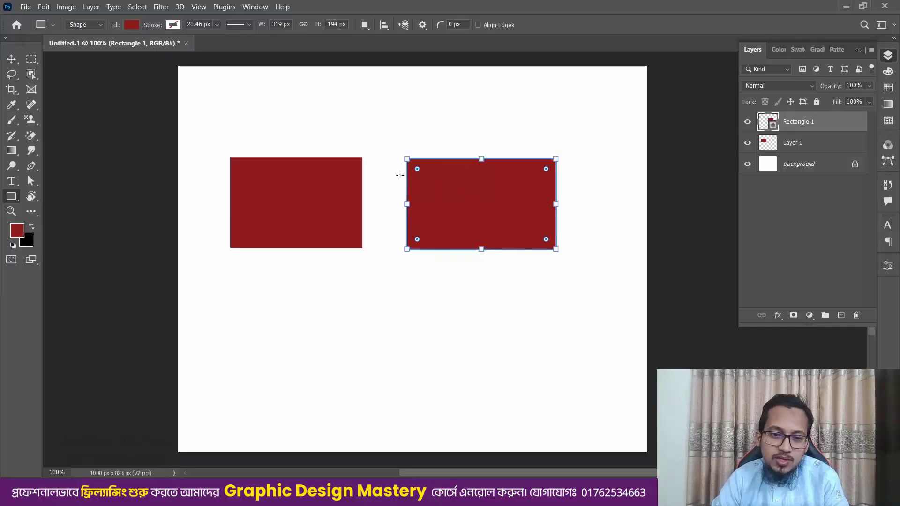
Compare the shape tools with the marquee and lasso selection tools, ending on the Rectangle Tool.
right_click(15, 197)
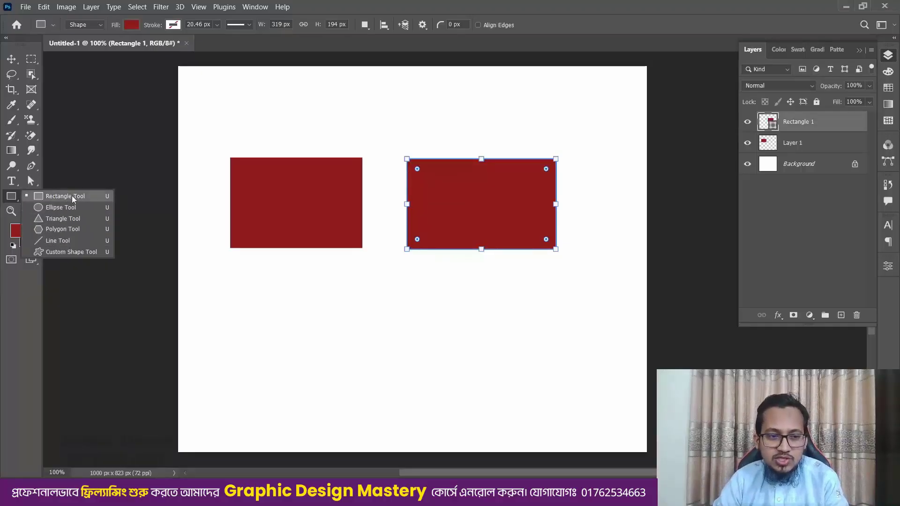
click(31, 59)
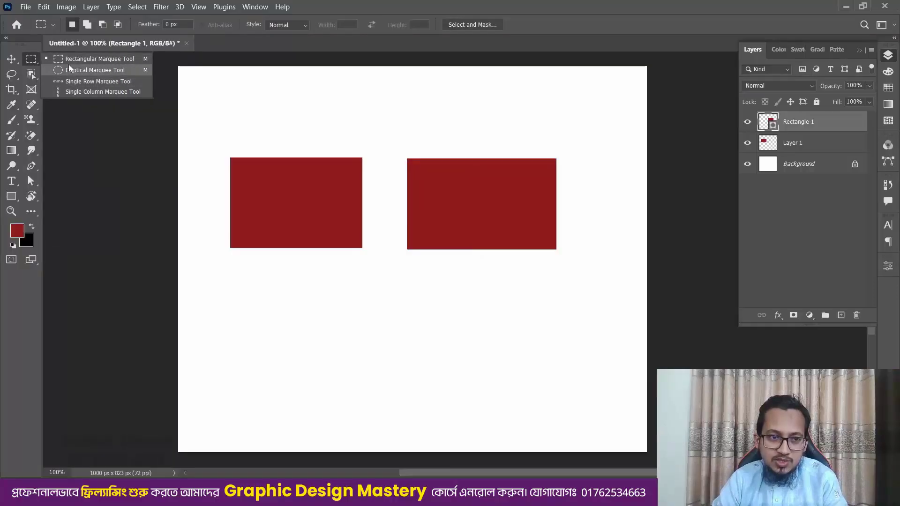
click(12, 74)
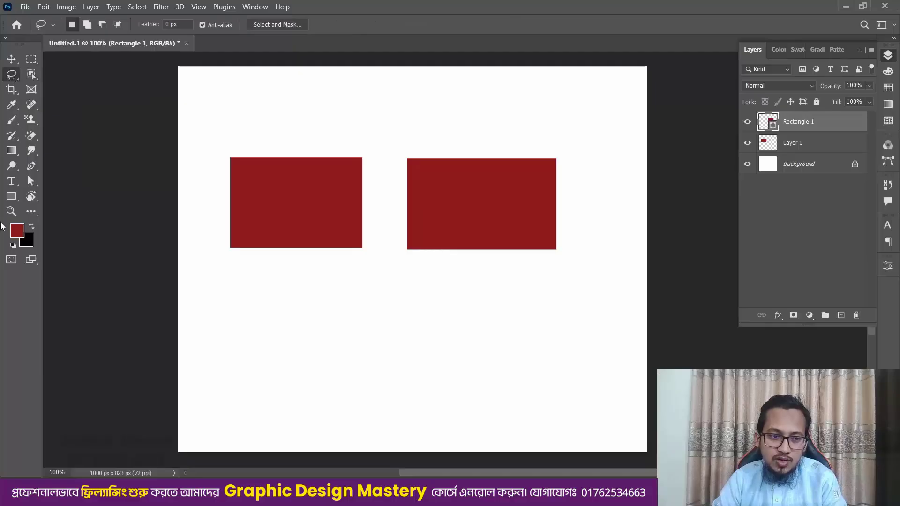
click(12, 197)
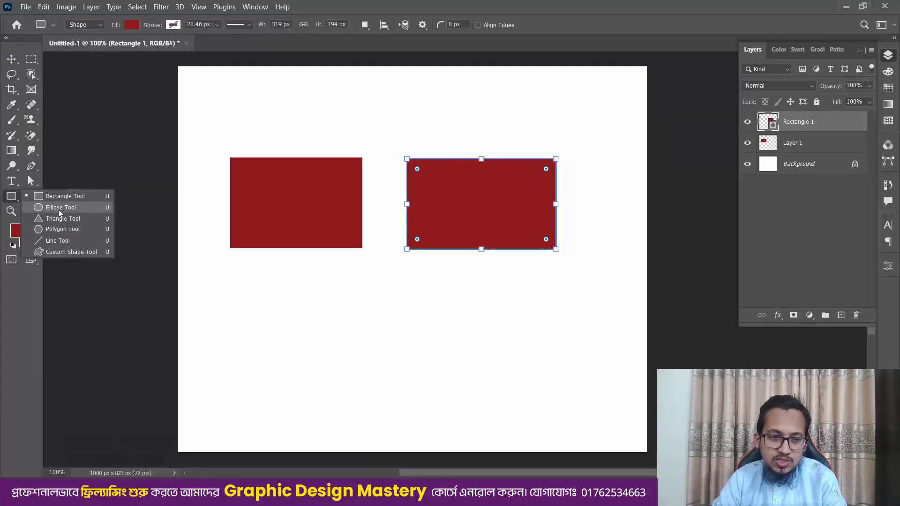
click(61, 196)
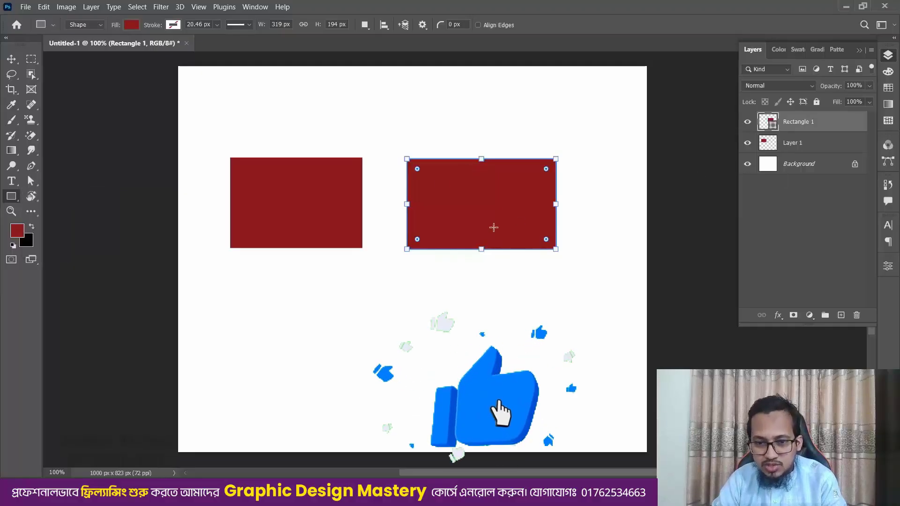
Delete both existing red rectangles and draw a new red rectangle shape of about 271 × 175 px in the canvas's upper-left area.
key(Delete)
key(Delete)
drag(205, 139, 331, 221)
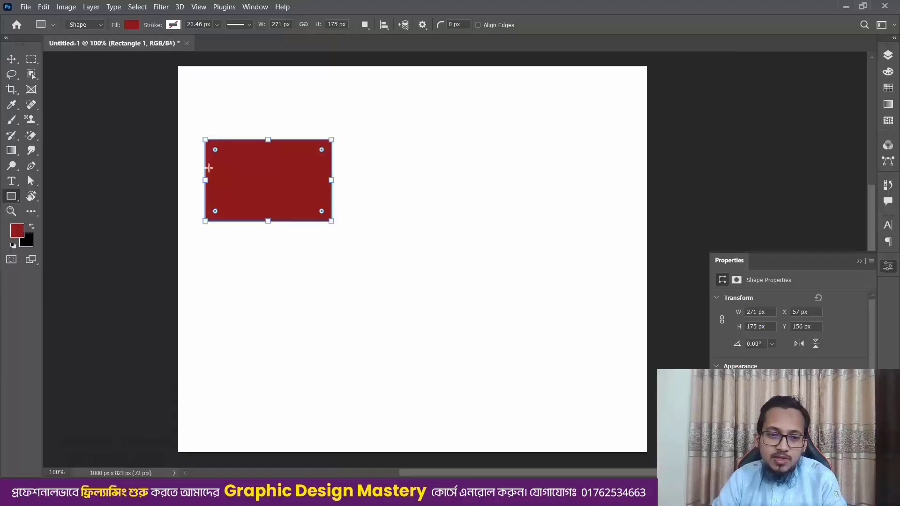
Draw a second red rectangle of about 356 × 247 px beside the first, and move the shape properties clear of the layer list.
drag(372, 108, 538, 223)
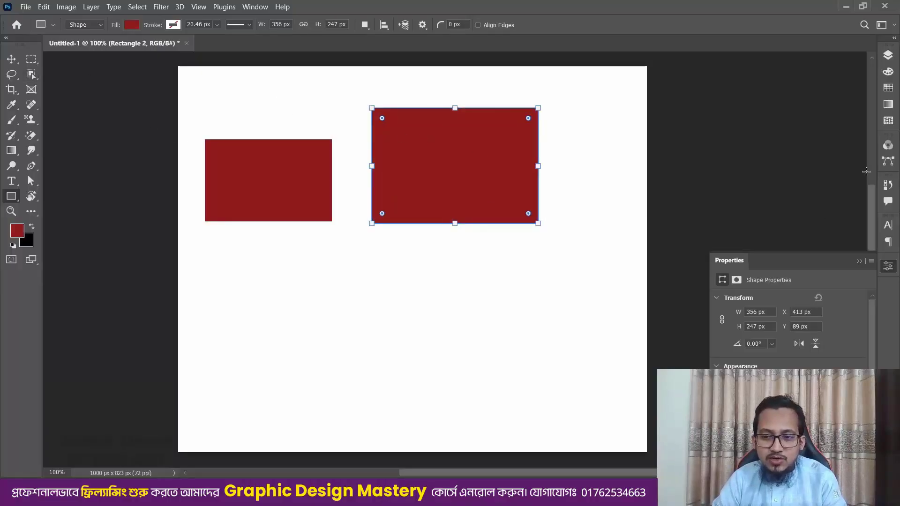
drag(872, 271, 643, 461)
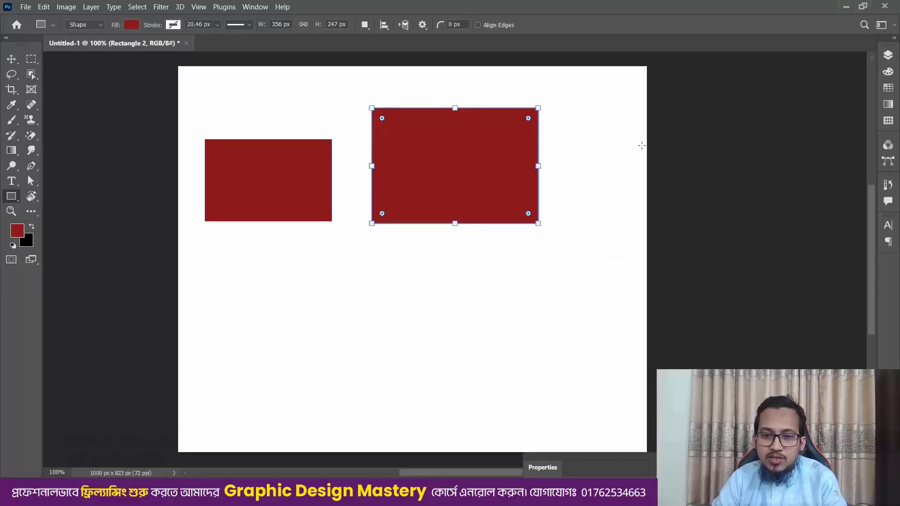
click(888, 55)
Draw a small upright rectangle of about 90 × 140 px near the canvas's right edge and round its corners slightly.
drag(555, 115, 597, 181)
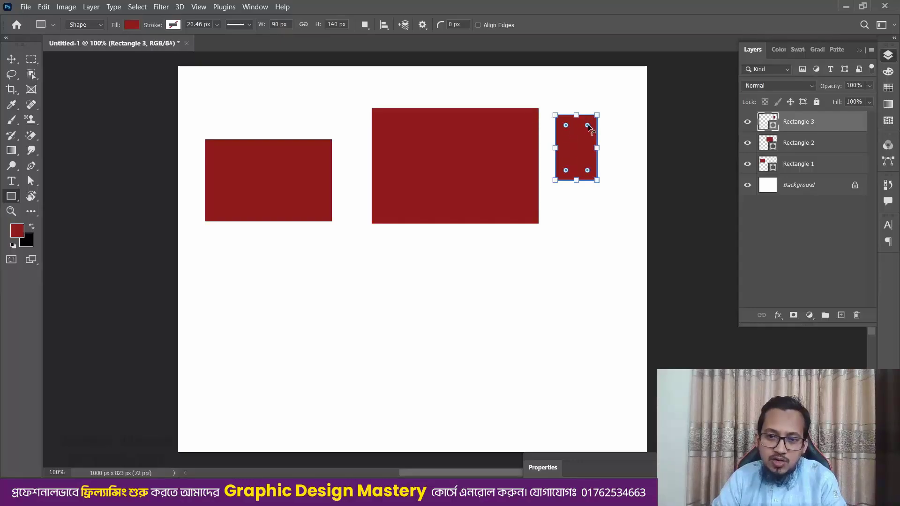
drag(587, 125, 588, 122)
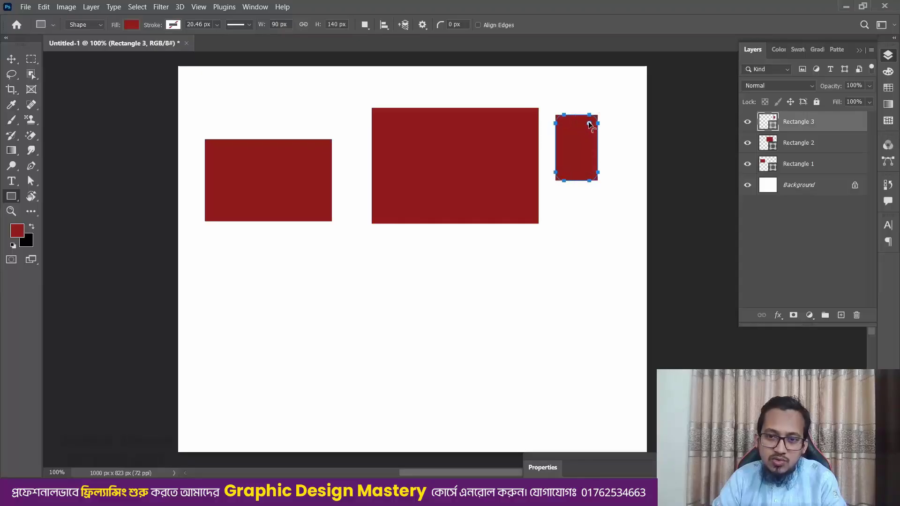
click(481, 141)
key(Escape)
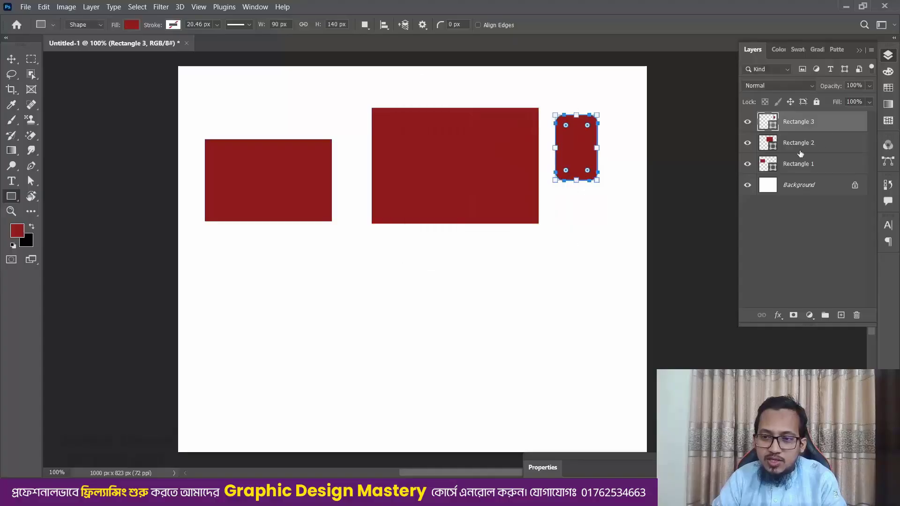
Round all four corners of the large middle rectangle (Rectangle 2) using the Rectangle Tool.
click(802, 146)
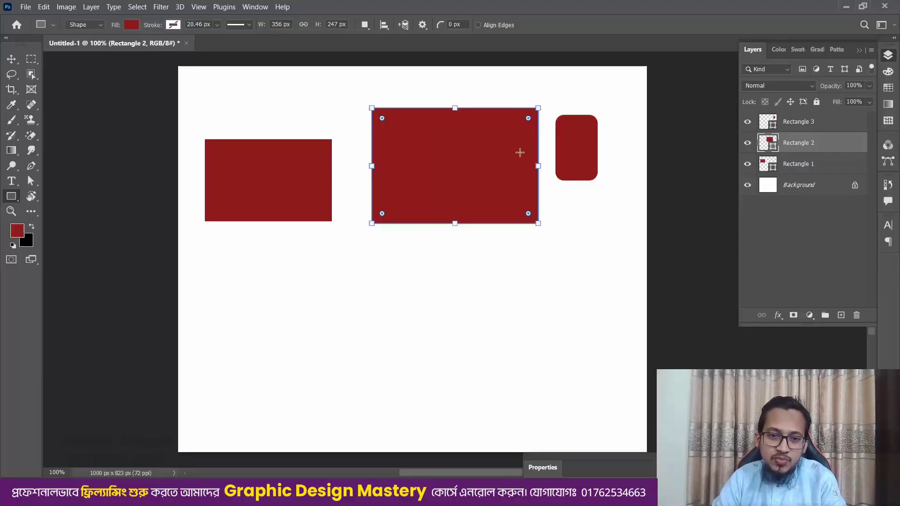
right_click(9, 199)
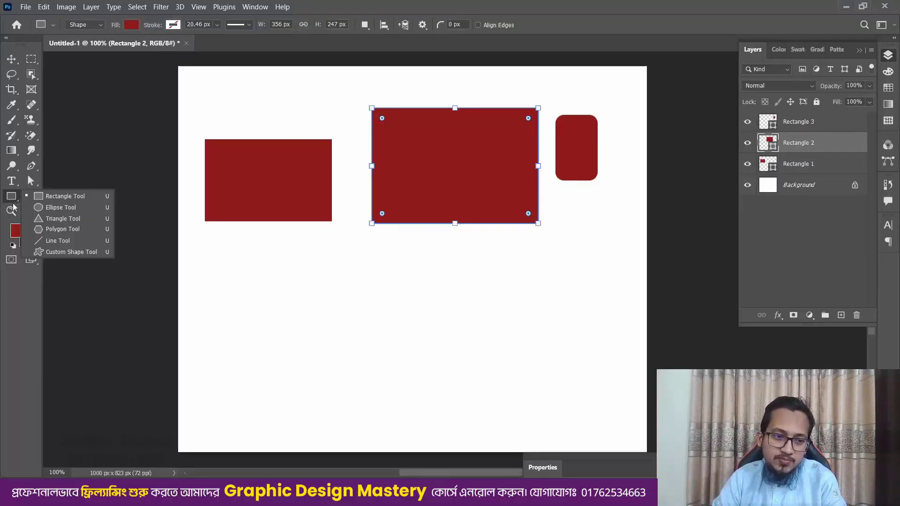
click(55, 201)
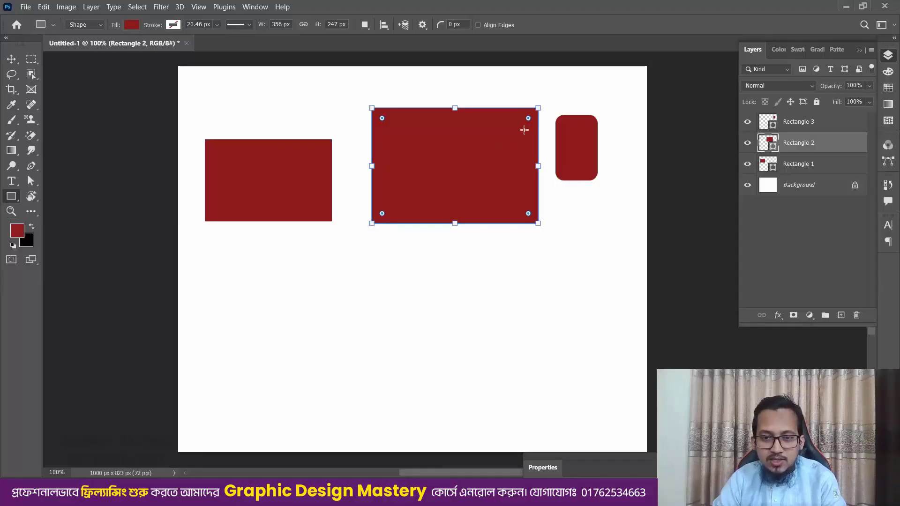
drag(528, 118, 526, 119)
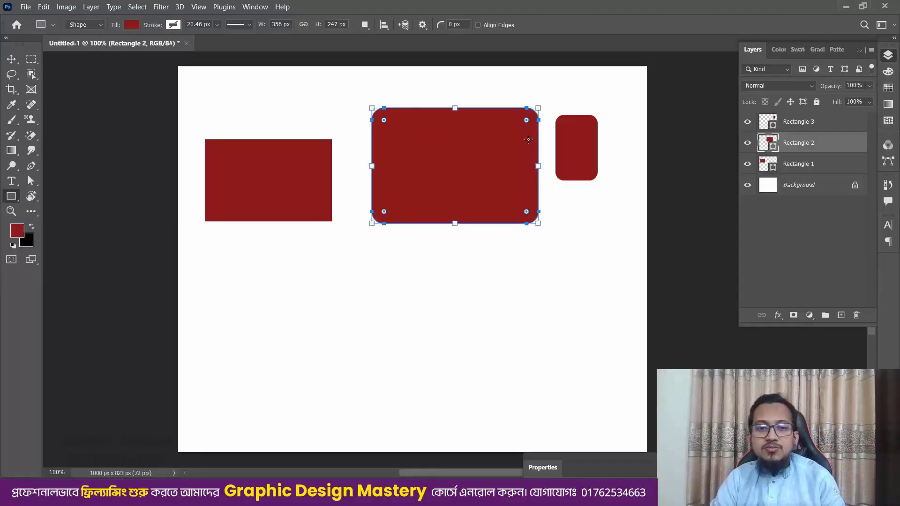
Try rounding the corners of the leftmost rectangle, undo the rounding, and try the Direct Selection Tool on it.
click(752, 172)
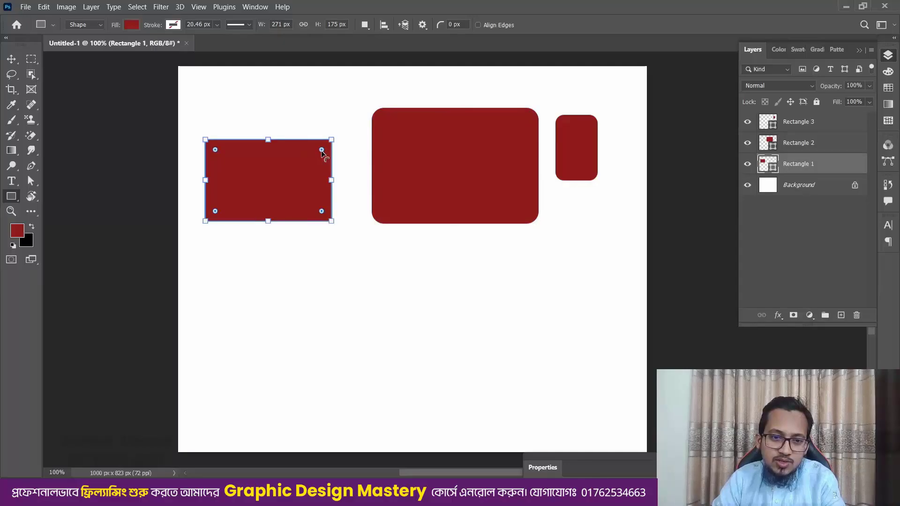
drag(322, 151, 321, 153)
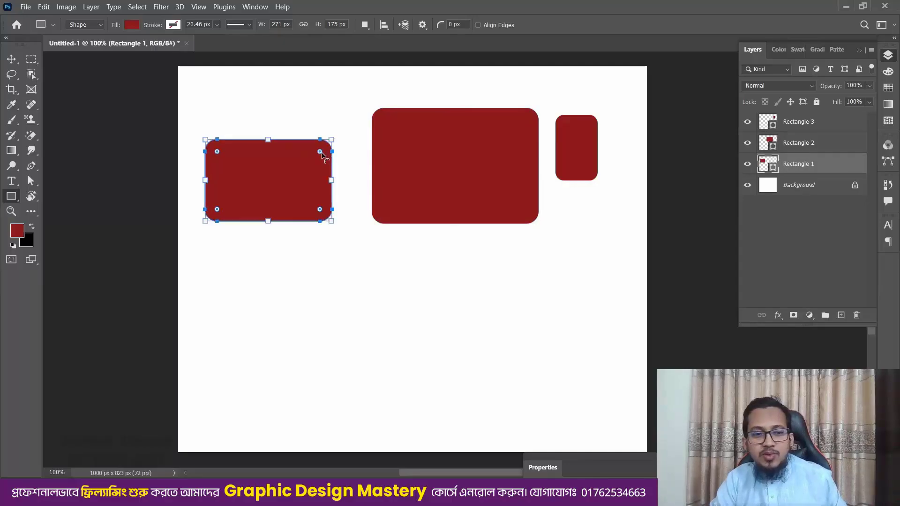
key(ctrl+z)
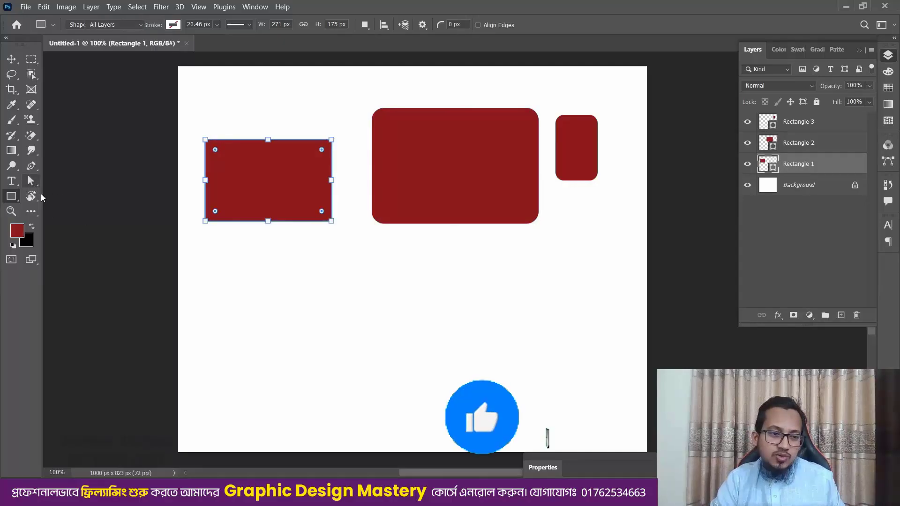
right_click(31, 181)
click(80, 190)
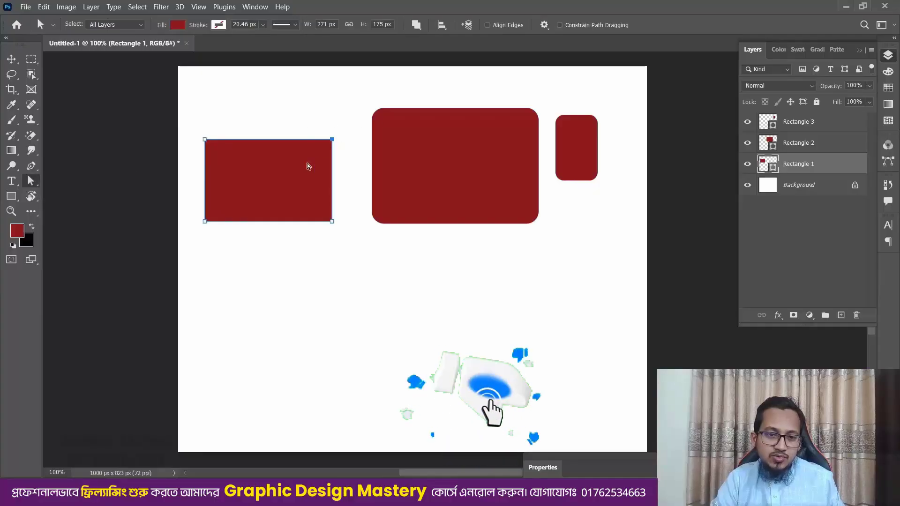
Round all four corners of the leftmost rectangle (Rectangle 1) with the Rectangle Tool.
click(11, 197)
right_click(12, 199)
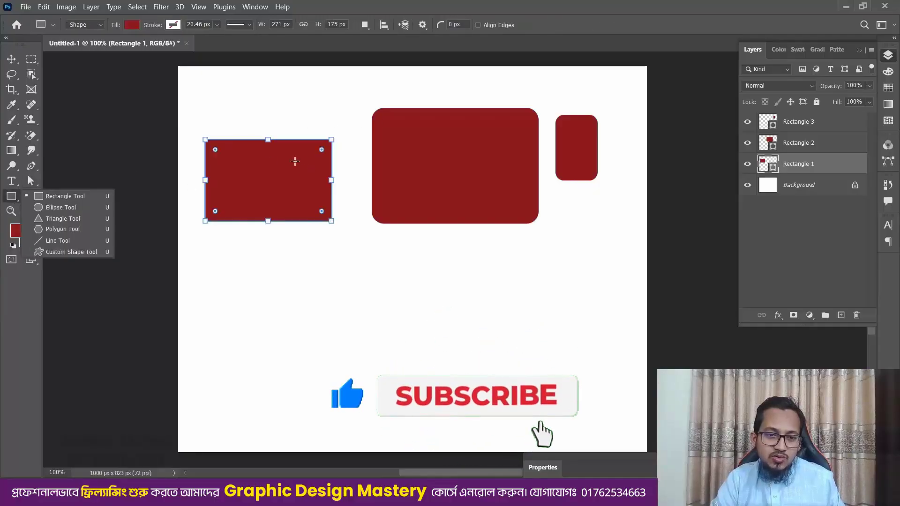
drag(323, 150, 318, 156)
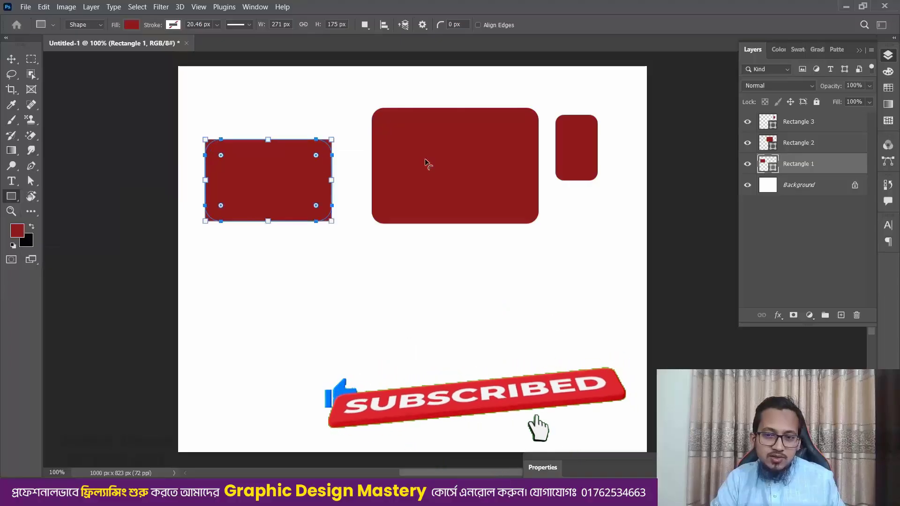
Undo the leftmost rectangle's corner rounding and expand its shape properties to show the individual corner radii.
key(ctrl+z)
drag(624, 464, 643, 159)
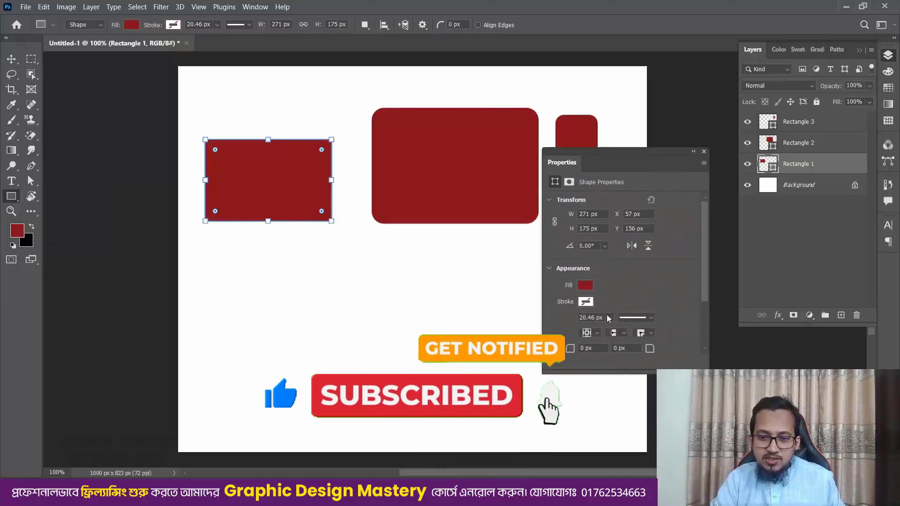
drag(654, 374, 654, 441)
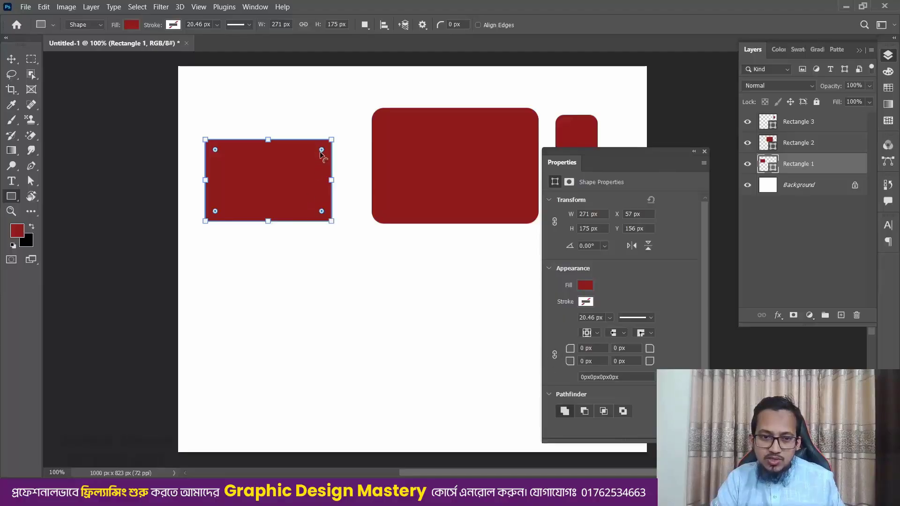
Try rounding all corners of the leftmost rectangle by 28 px, undo it, and set only the top-right corner radius to 50 px.
drag(321, 151, 319, 152)
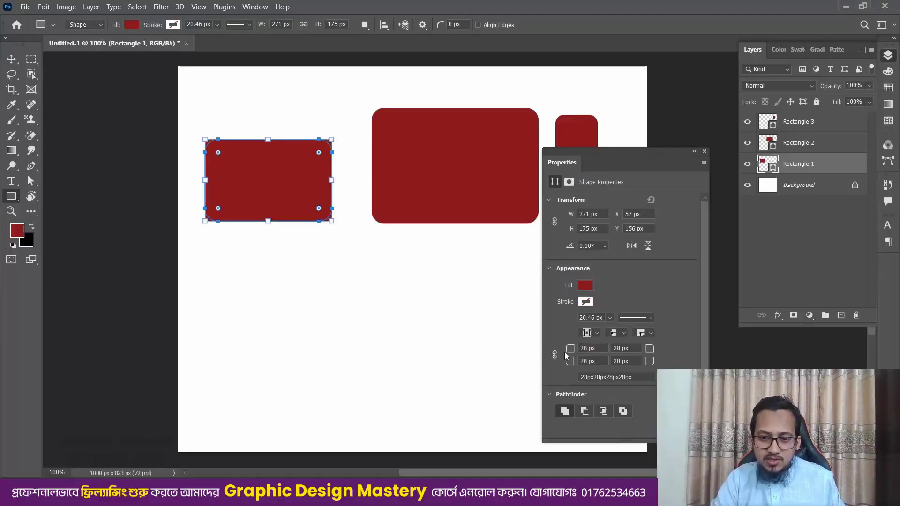
key(ctrl+z)
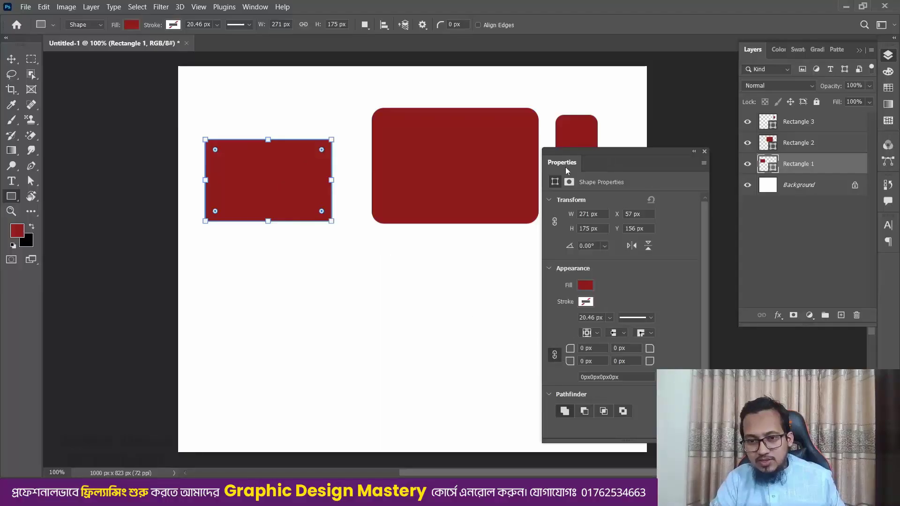
drag(625, 164, 640, 110)
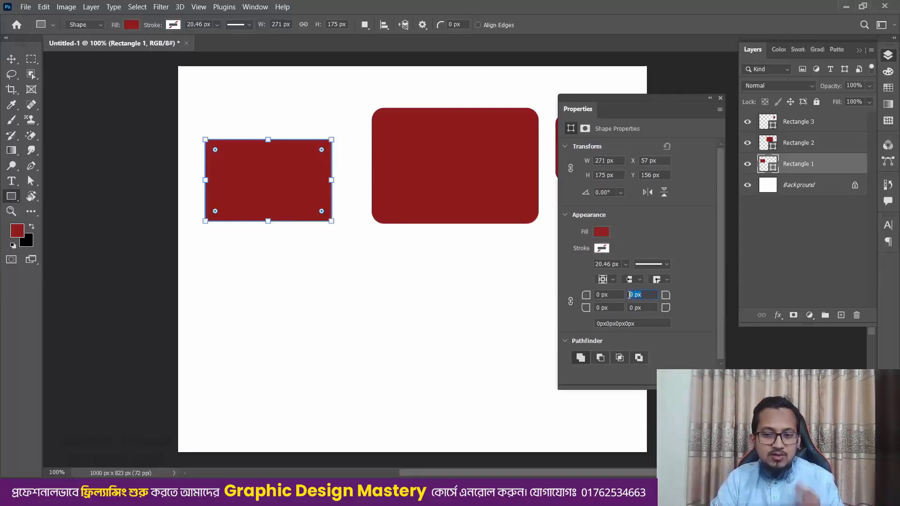
key(Return)
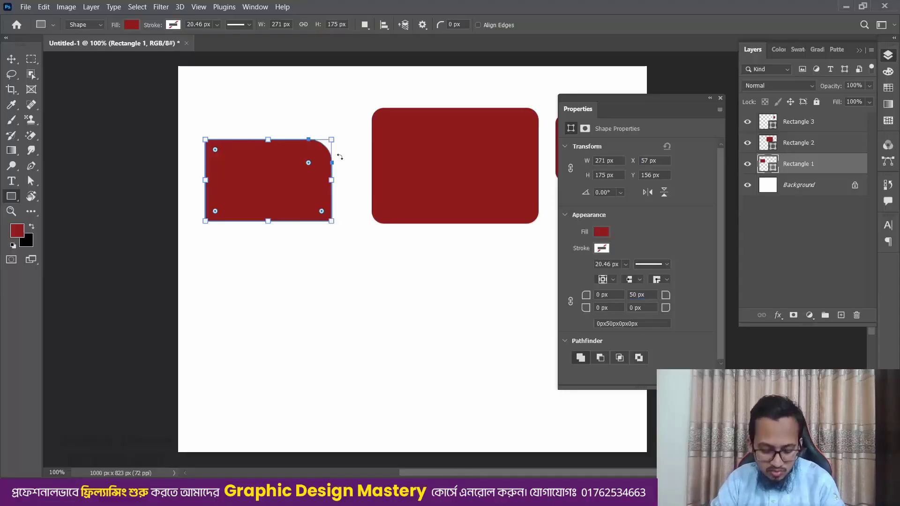
Move the shape properties out of the way and delete all three rectangle layers.
right_click(14, 199)
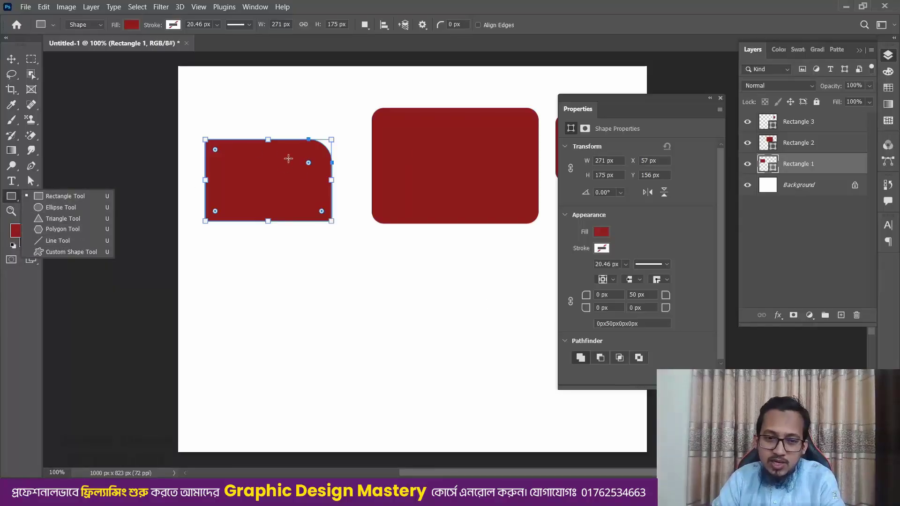
drag(682, 111, 658, 447)
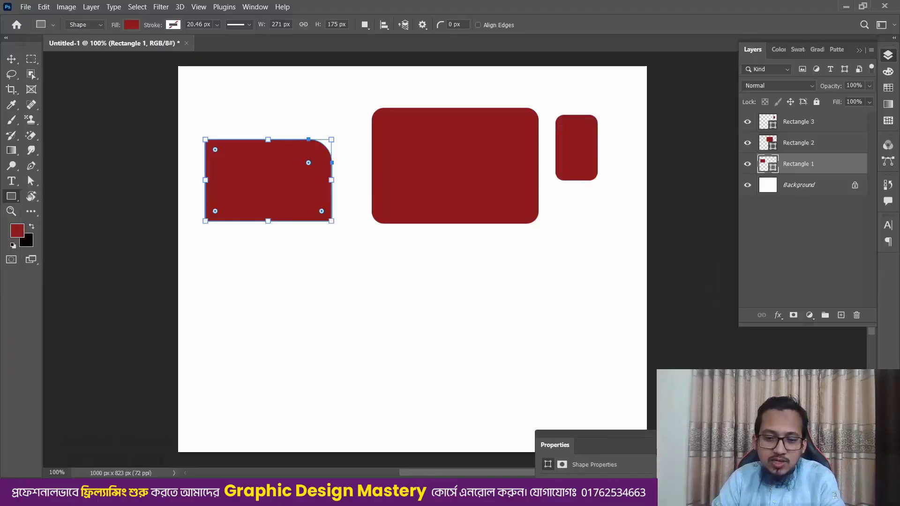
click(822, 122)
key(Delete)
key(Delete)
key(Delete)
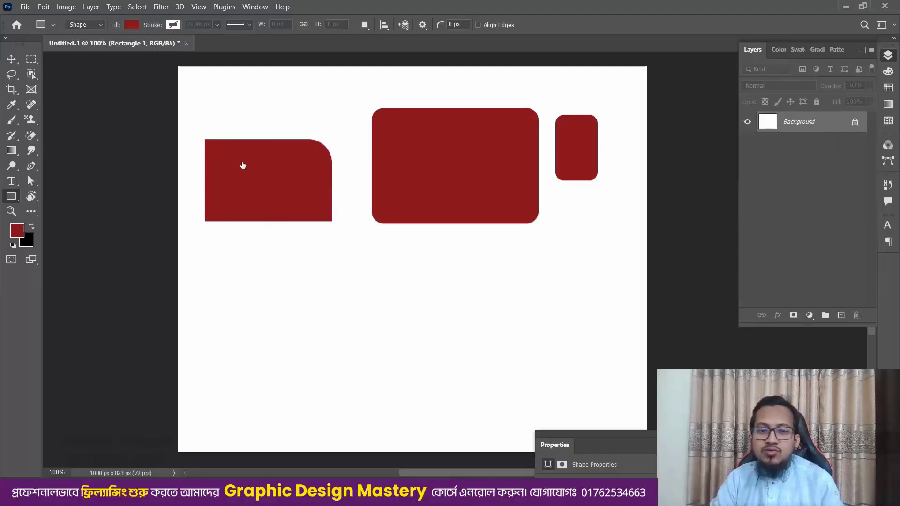
Draw a square of 202 × 202 px and a square marquee selection above it, and remove both.
drag(239, 156, 333, 250)
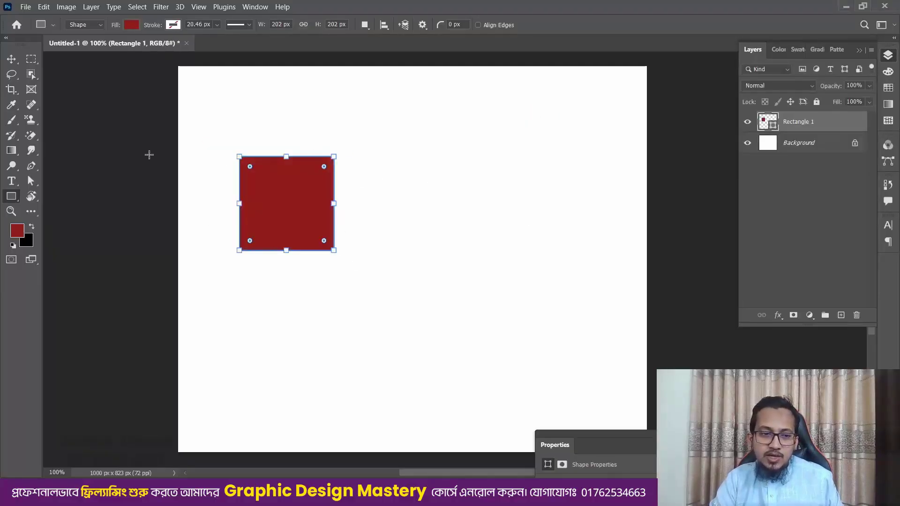
click(31, 59)
drag(235, 98, 285, 139)
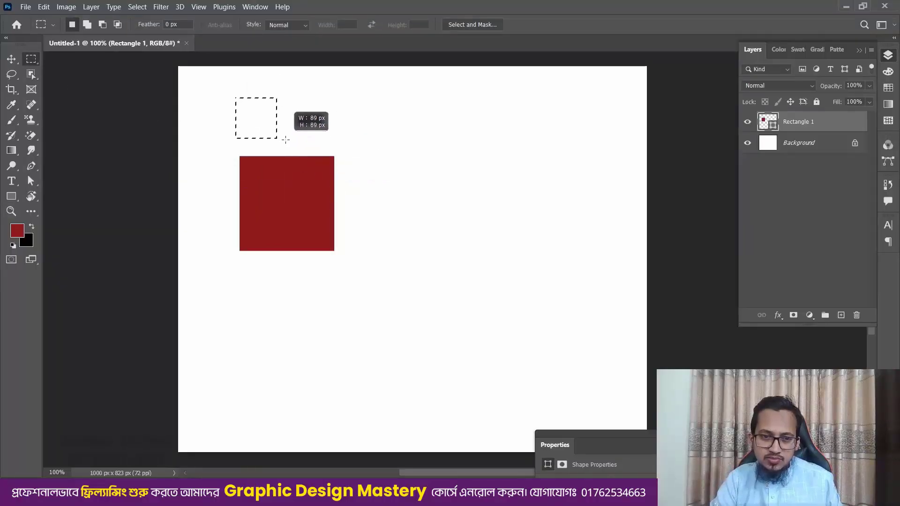
key(ctrl+d)
key(ctrl+z)
key(ctrl+z)
key(ctrl+z)
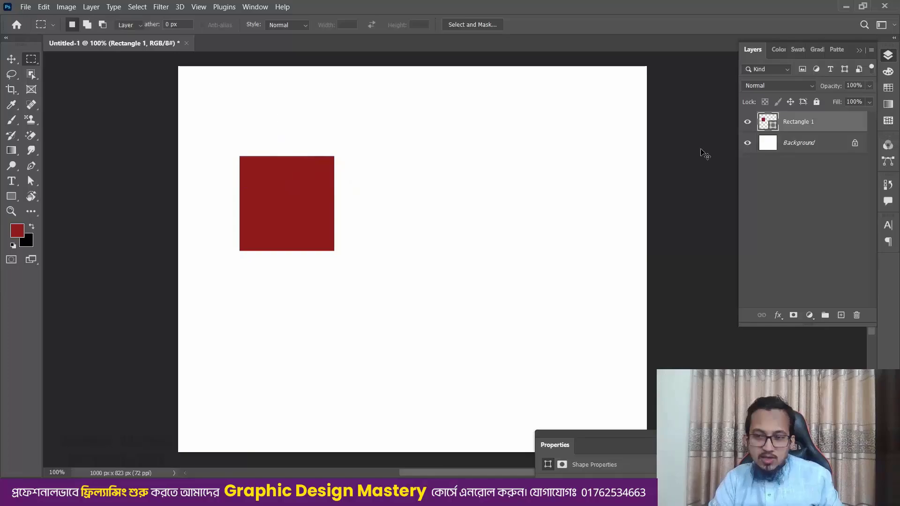
Draw two ellipses of about 152 × 146 px and 147 × 166 px with the Ellipse Tool, and undo both.
right_click(12, 198)
click(56, 207)
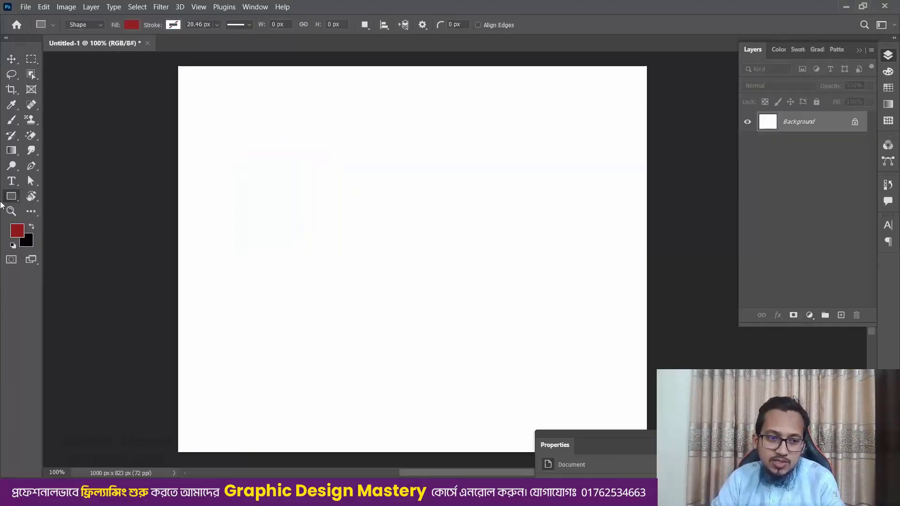
right_click(12, 196)
click(62, 210)
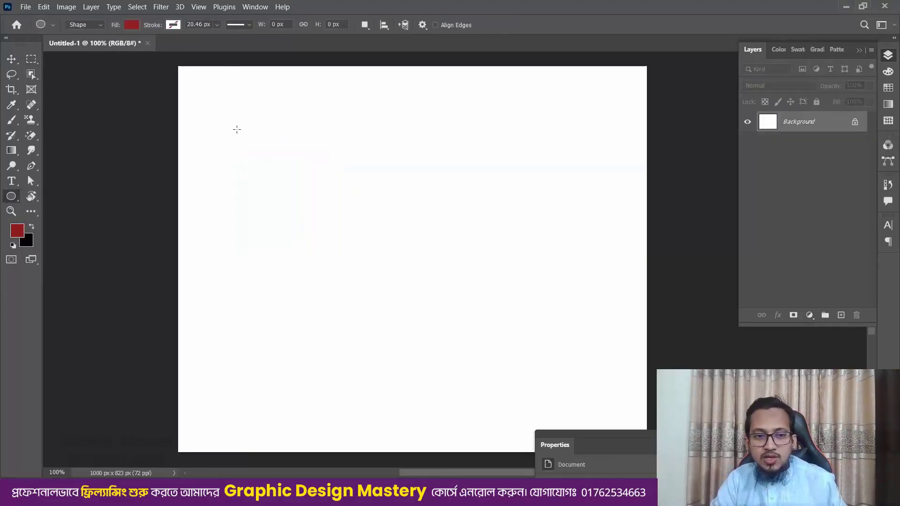
drag(250, 157, 292, 196)
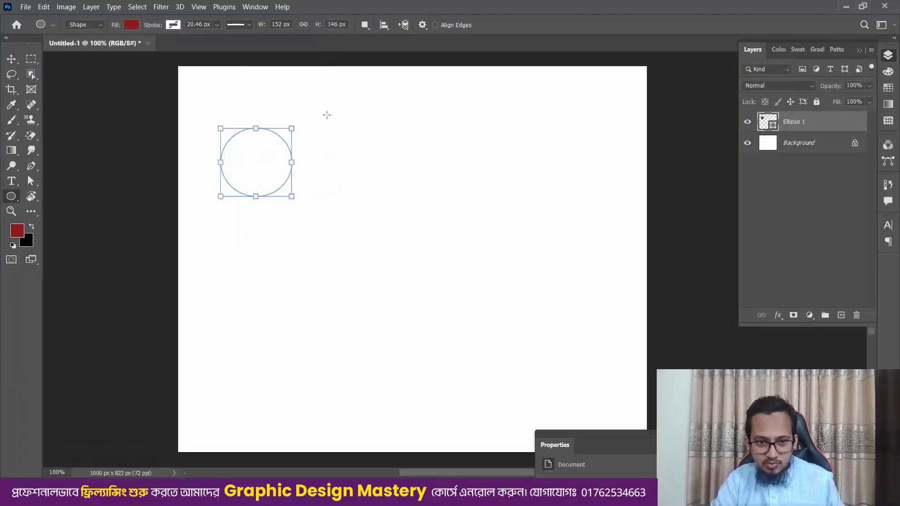
drag(326, 115, 395, 192)
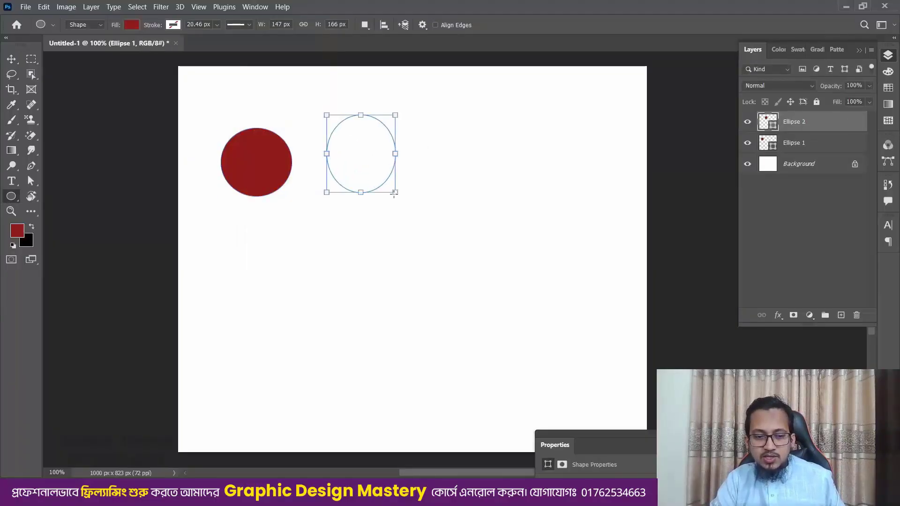
key(ctrl+z)
key(ctrl+z)
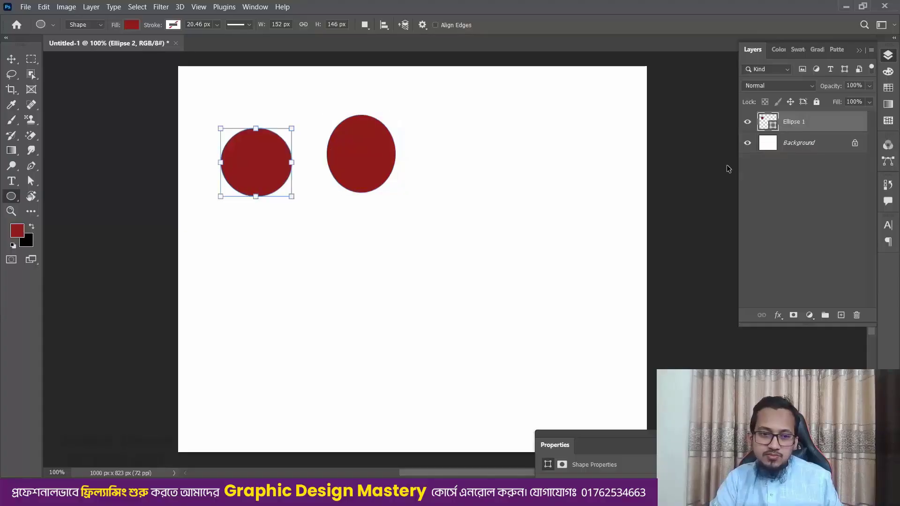
Crop the empty canvas evenly from all sides to about 524 × 431 px and fit it in view.
key(c)
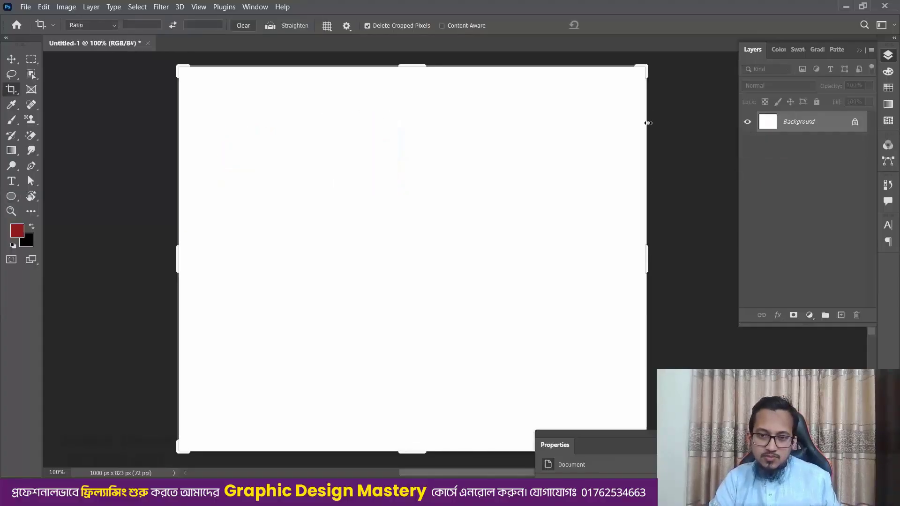
drag(641, 71, 544, 176)
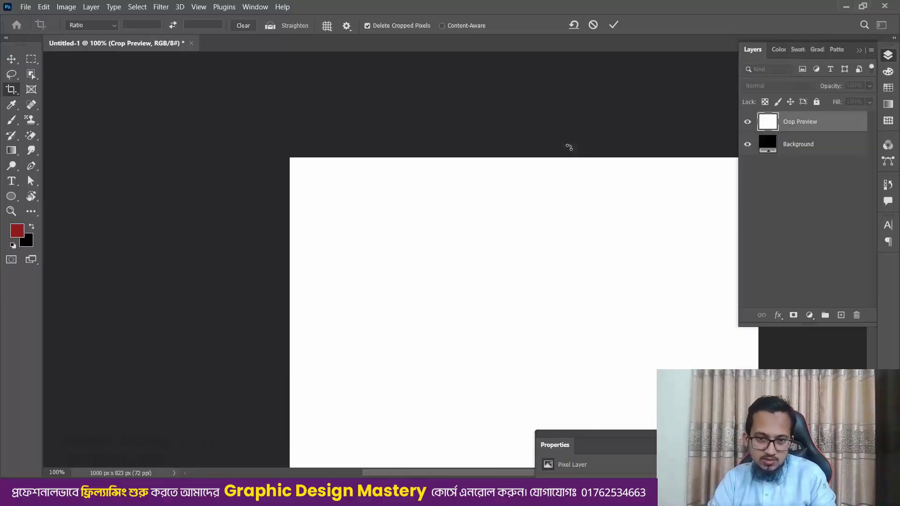
key(Return)
key(v)
key(ctrl+0)
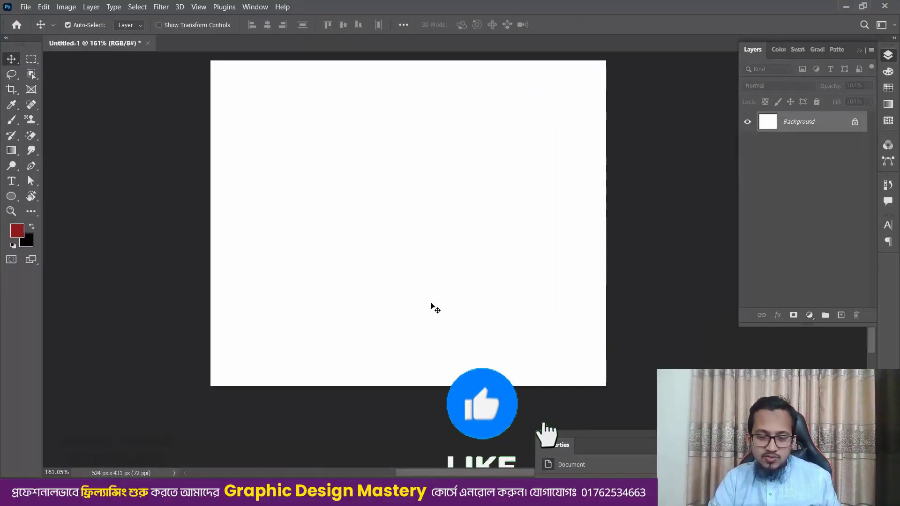
Crop the canvas further to about 412 × 339 px and return to the Move Tool.
scroll(429, 296, up, 1)
drag(433, 222, 424, 246)
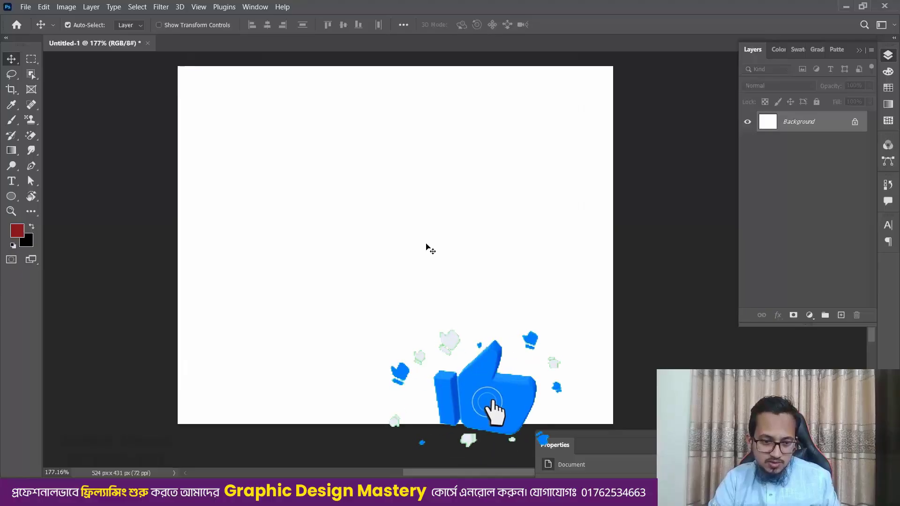
key(c)
drag(611, 70, 569, 116)
key(Return)
key(v)
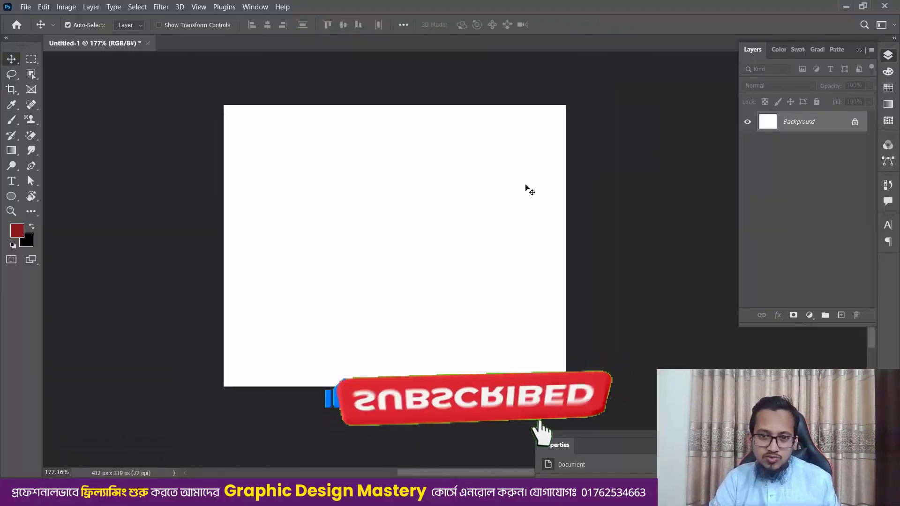
Draw an ellipse of about 96 × 91 px and, beside it, a perfect circle of about 99 × 99 px.
scroll(300, 197, up, 1)
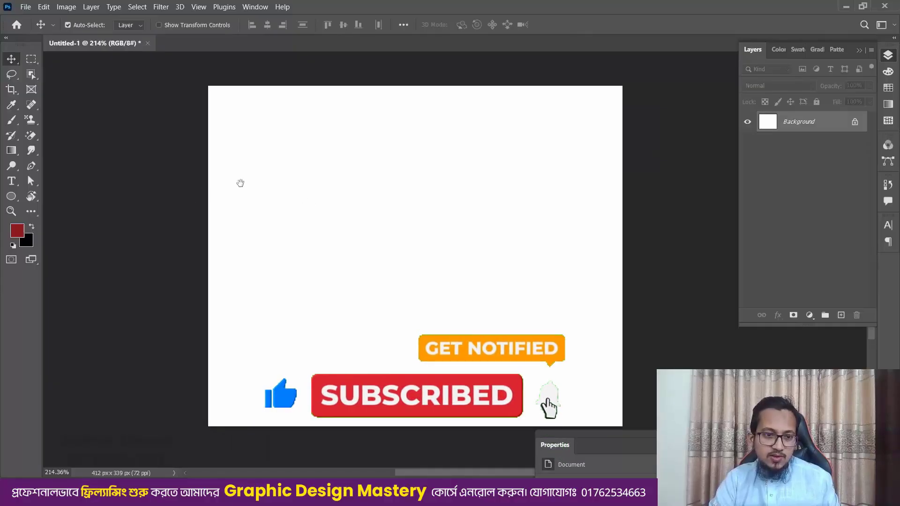
drag(241, 183, 205, 186)
click(12, 197)
drag(204, 148, 301, 239)
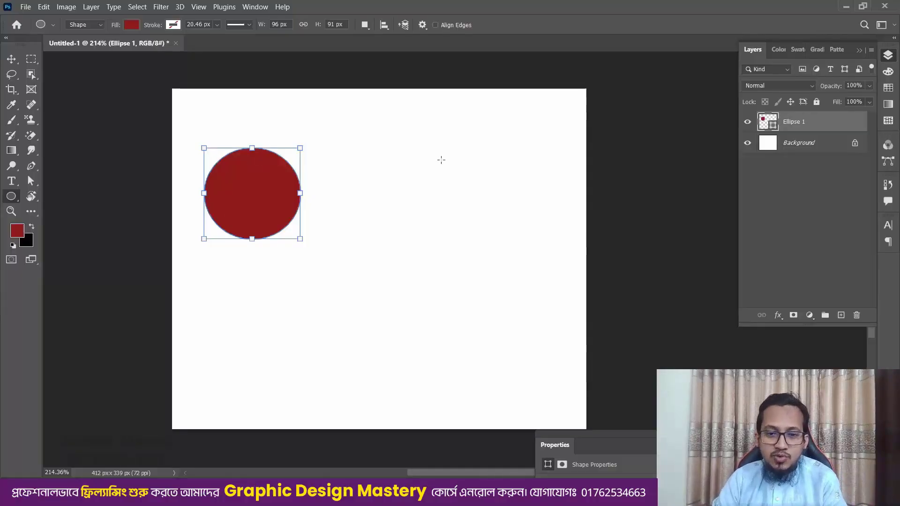
drag(356, 145, 514, 244)
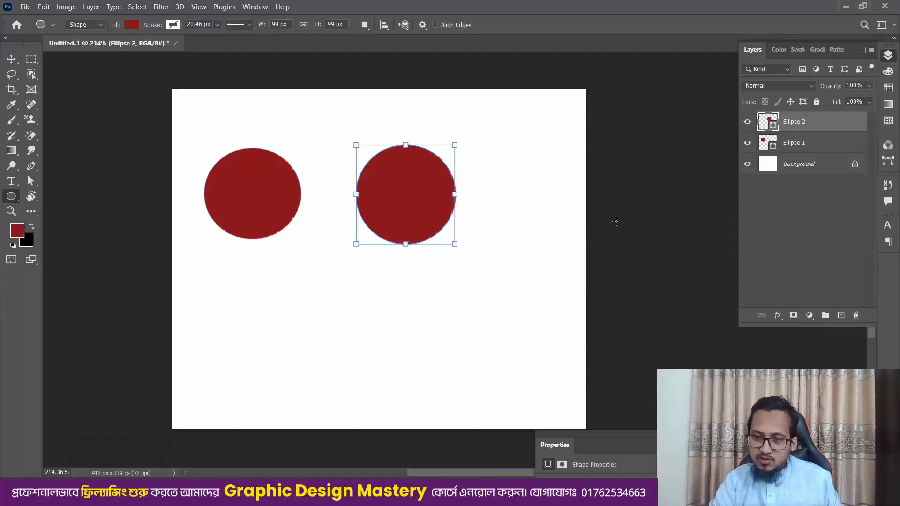
Select both ellipses on the canvas and delete them.
key(v)
drag(514, 169, 230, 293)
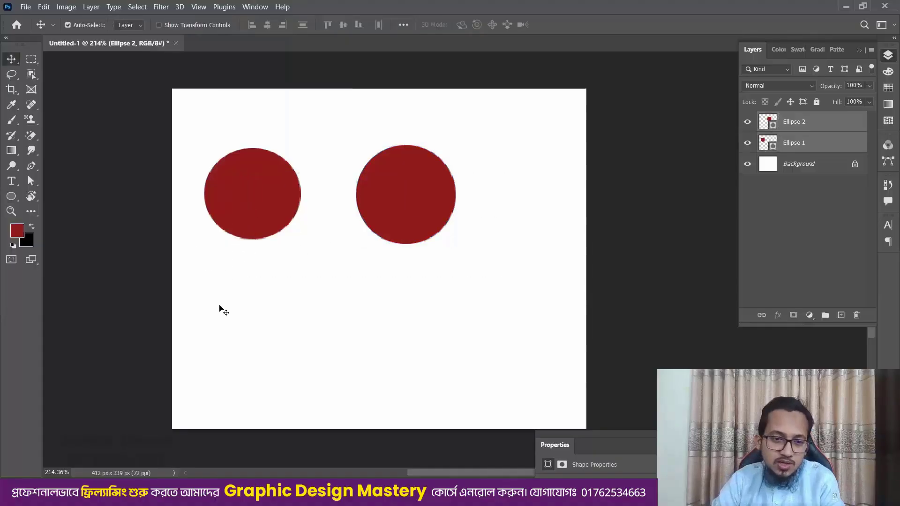
key(Delete)
Draw a triangle of about 78 × 59 px in the canvas's upper-left area with the Triangle Tool.
click(10, 201)
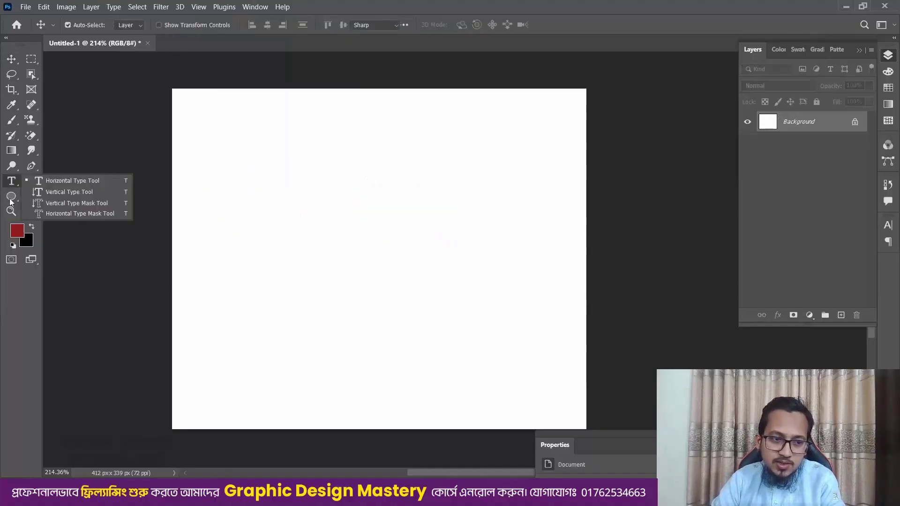
click(12, 197)
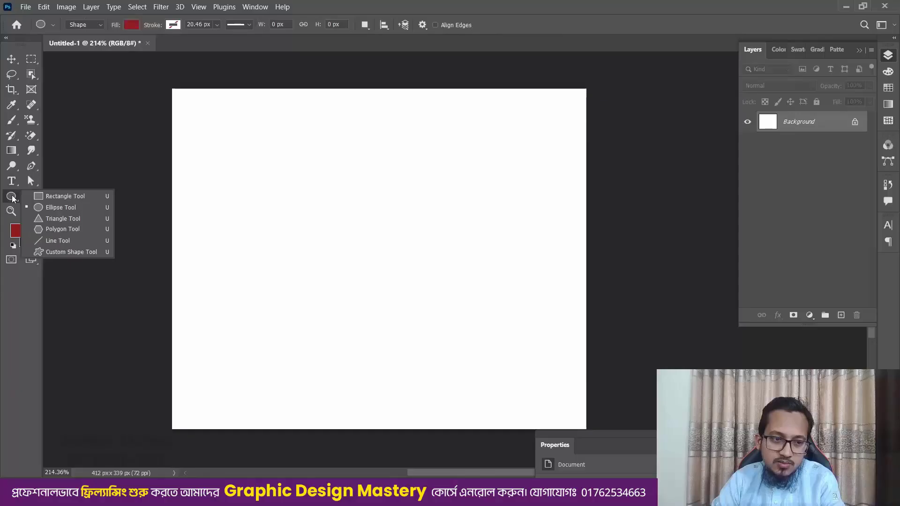
click(75, 219)
drag(245, 176, 323, 235)
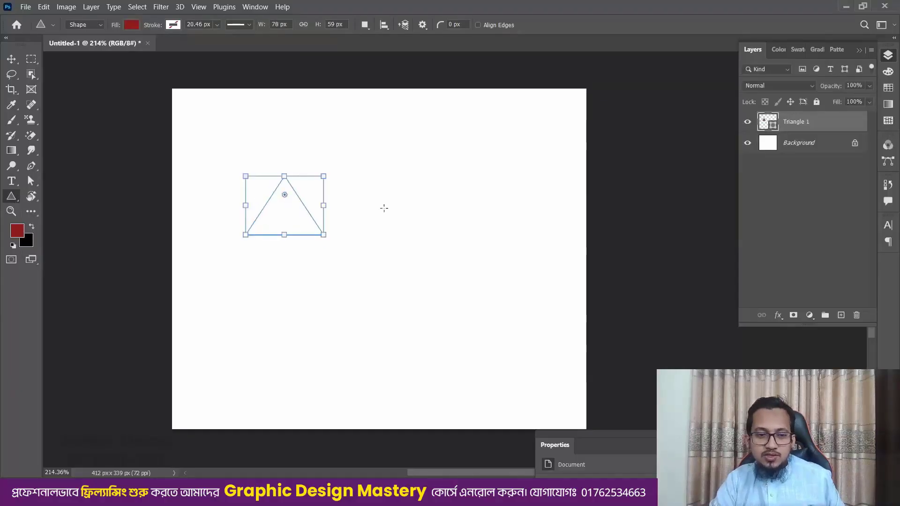
Draw a hexagon of about 127 × 101 px beside the triangle and a five-sided polygon of about 114 × 95 px below them.
right_click(11, 196)
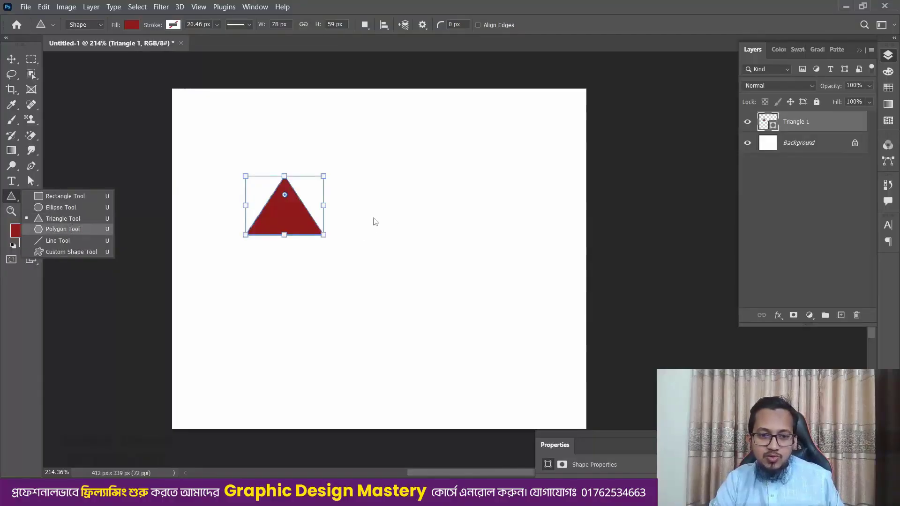
click(374, 197)
key(shift+u)
drag(385, 172, 514, 275)
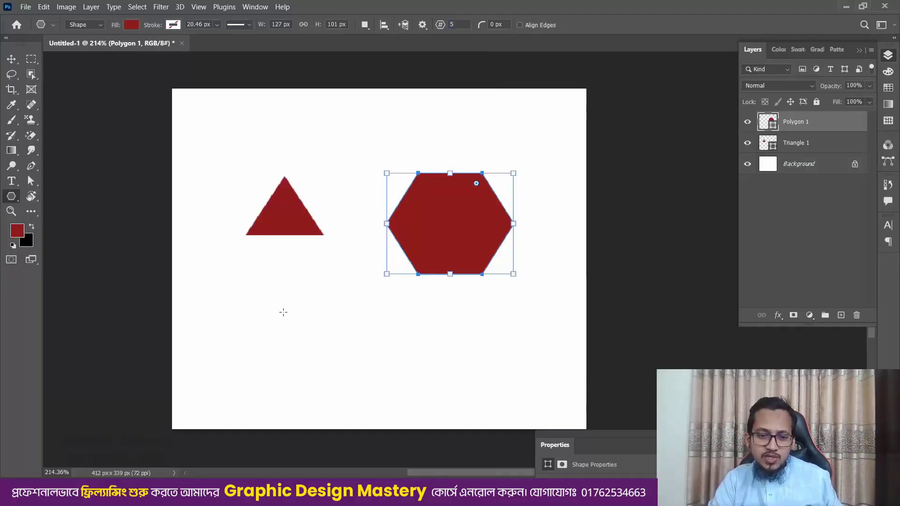
drag(273, 295, 389, 371)
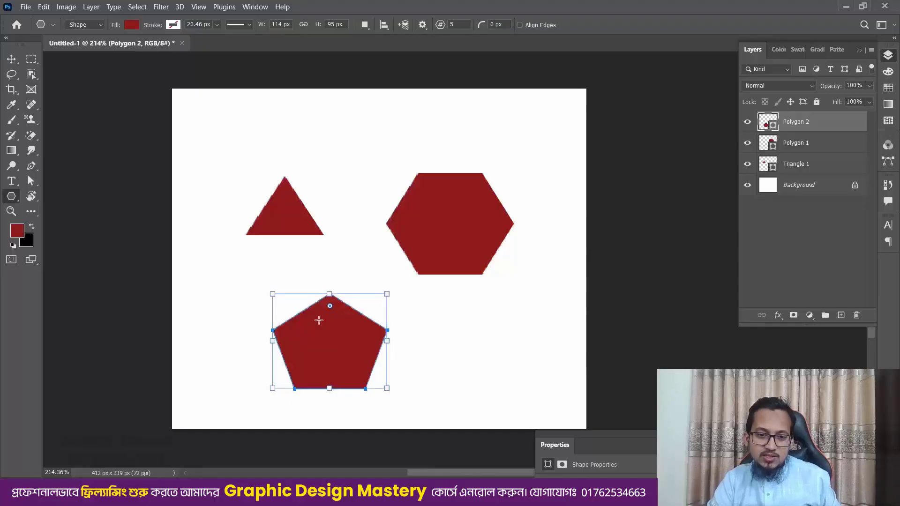
Select the triangle and both polygons together and delete them.
key(v)
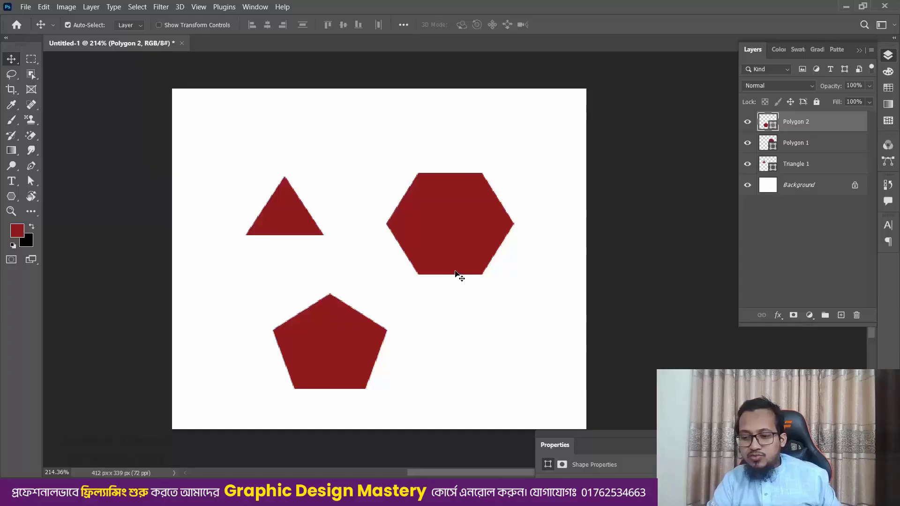
drag(547, 172, 266, 376)
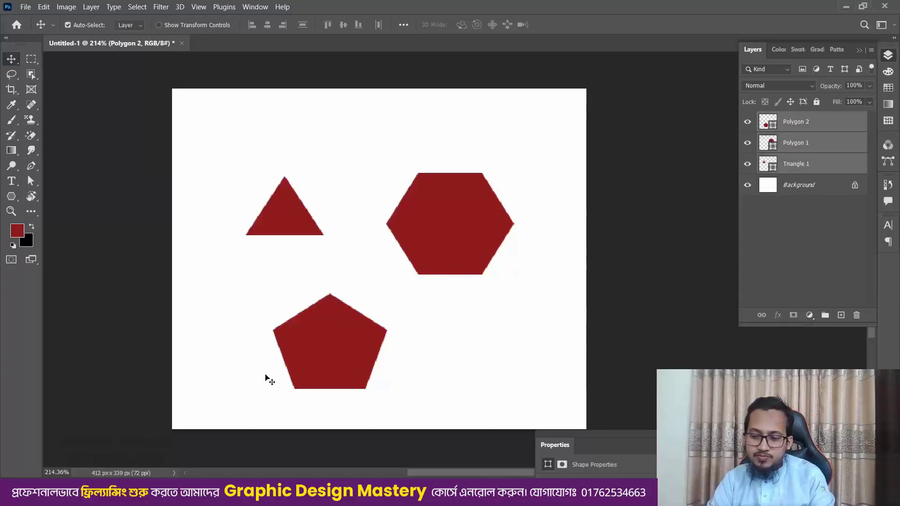
key(Delete)
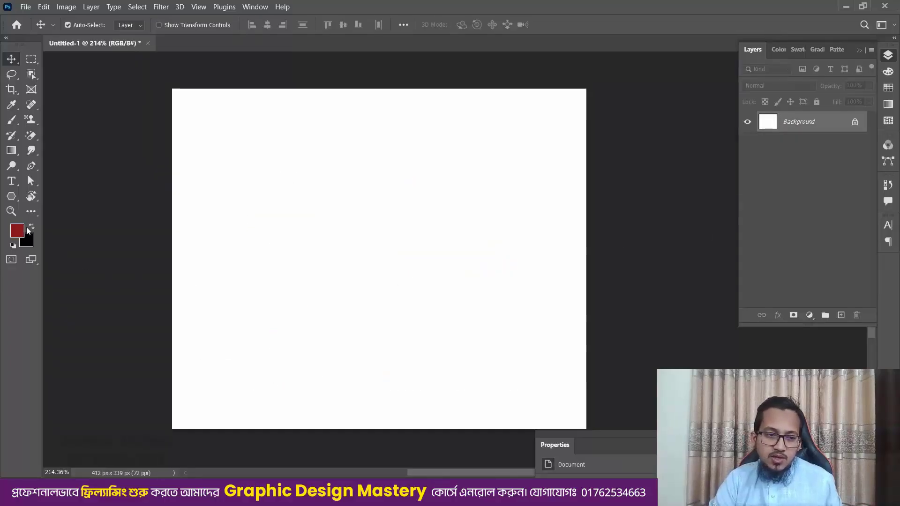
Draw five 1 px lines with the Line Tool: three steep ones on the canvas's left half and two nearly horizontal ones to their right.
click(11, 196)
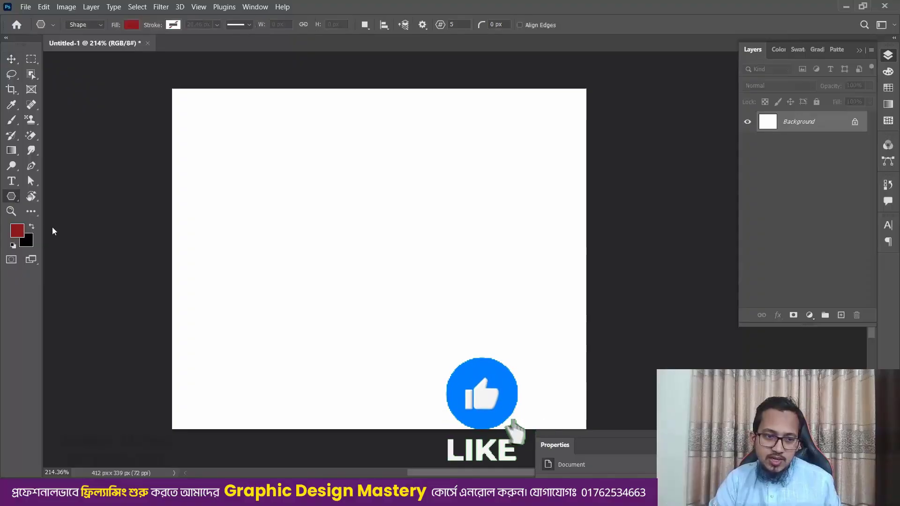
right_click(12, 196)
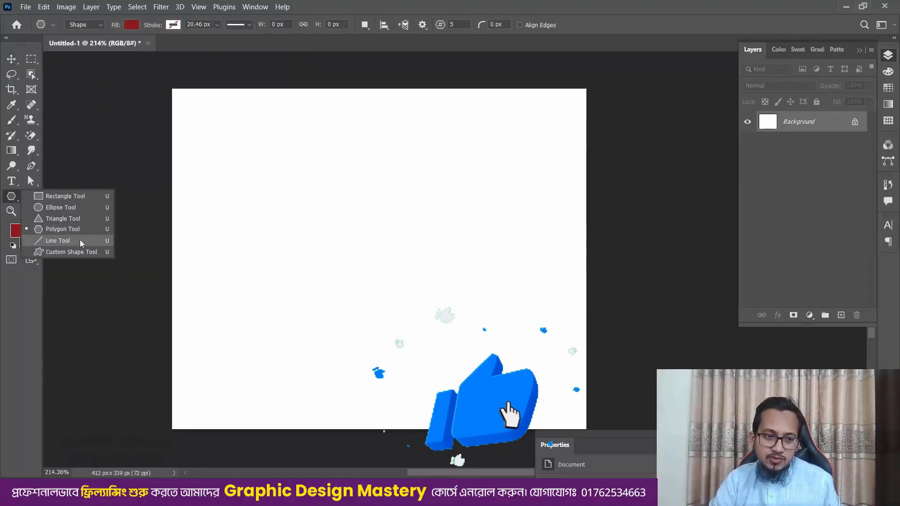
click(58, 241)
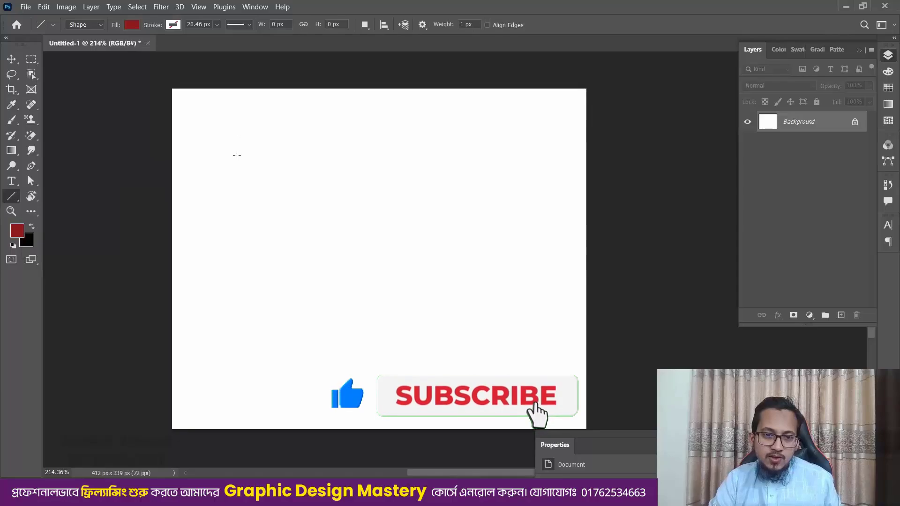
drag(239, 133, 240, 383)
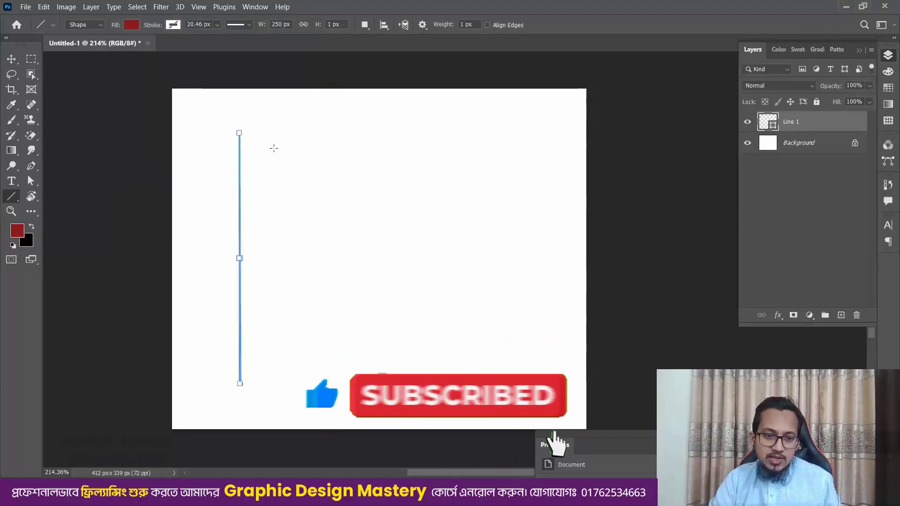
drag(275, 137, 293, 379)
drag(333, 136, 348, 390)
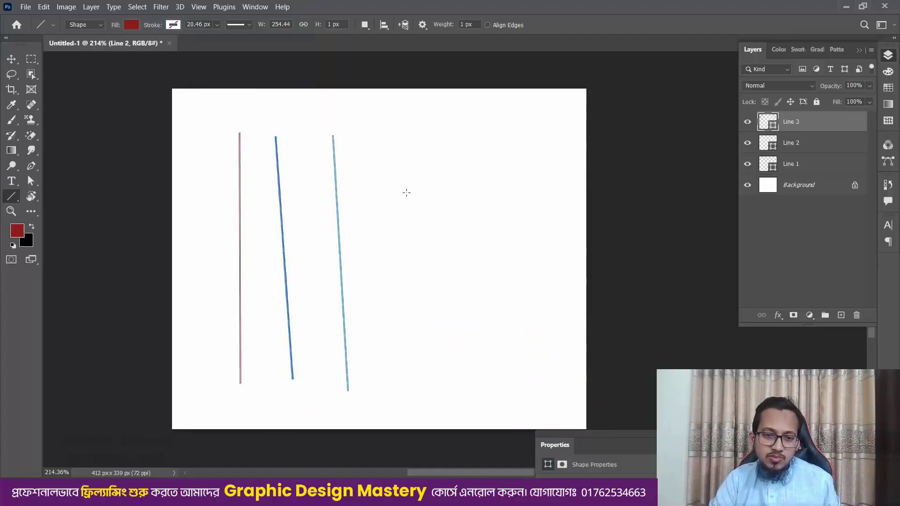
drag(373, 147, 579, 140)
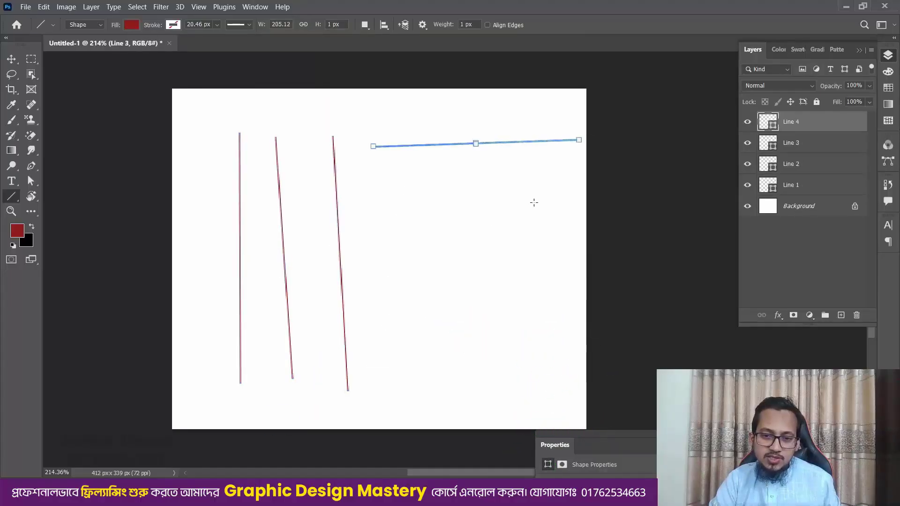
drag(539, 203, 379, 206)
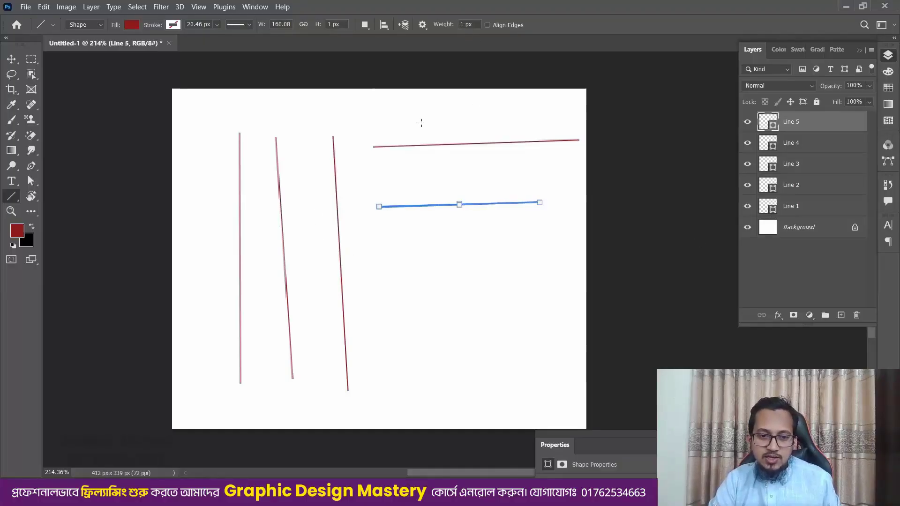
Set the line weight to 5 px and draw two slanted lines, about 200 px and 147 px long, in the canvas's middle and right areas.
click(467, 26)
text(5)
key(Return)
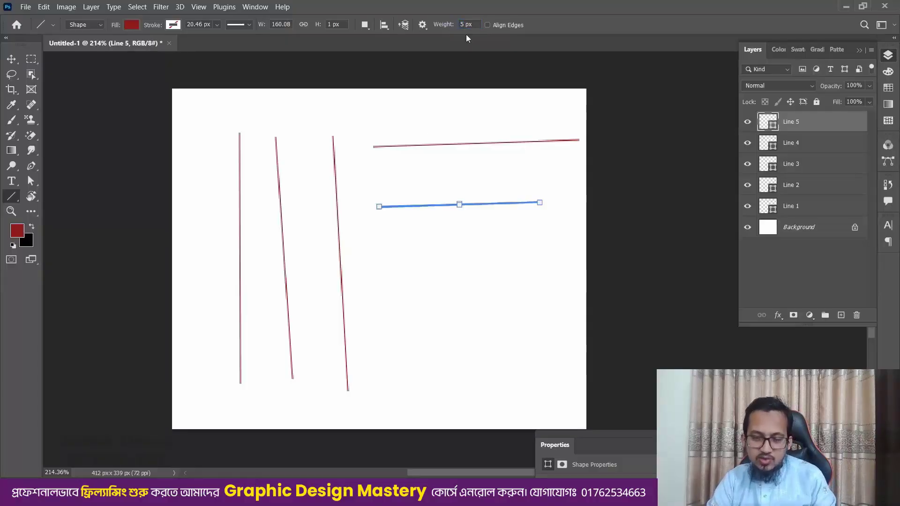
drag(353, 167, 389, 364)
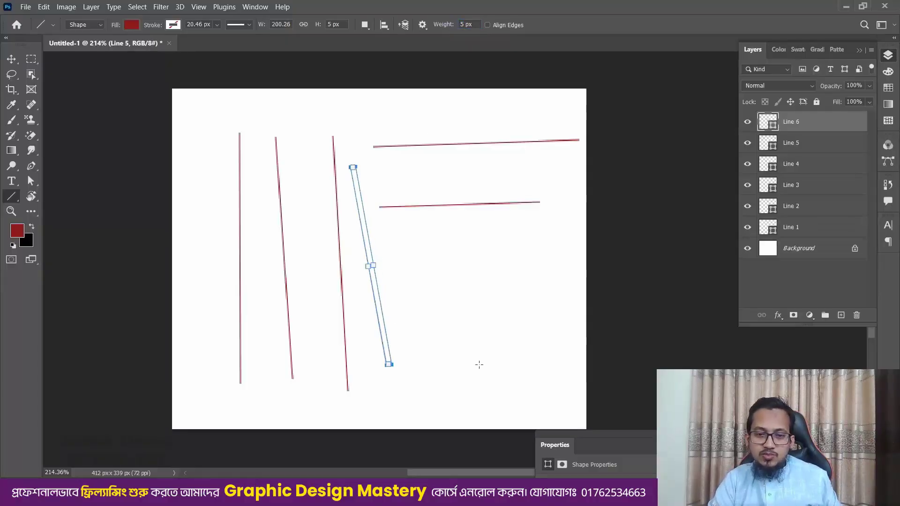
drag(504, 236, 477, 381)
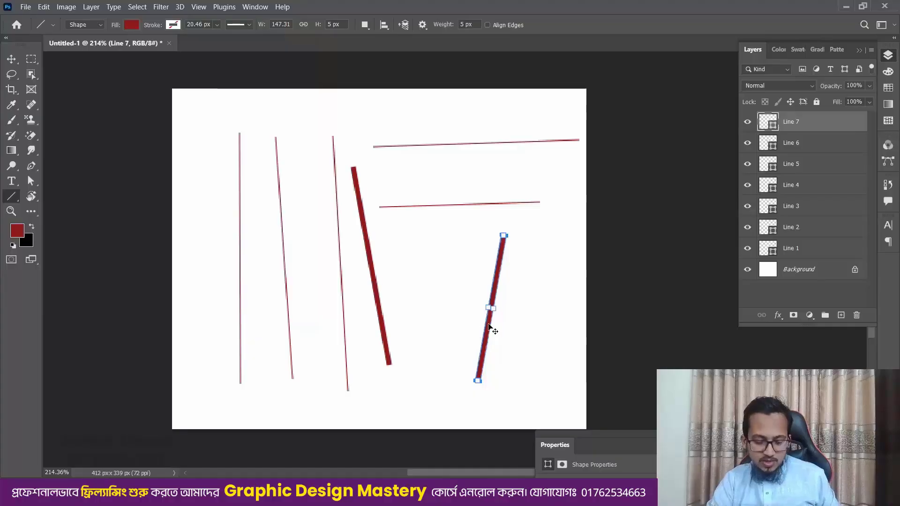
Select all the drawn lines on the canvas and delete them.
key(v)
drag(586, 123, 191, 382)
key(ctrl+e)
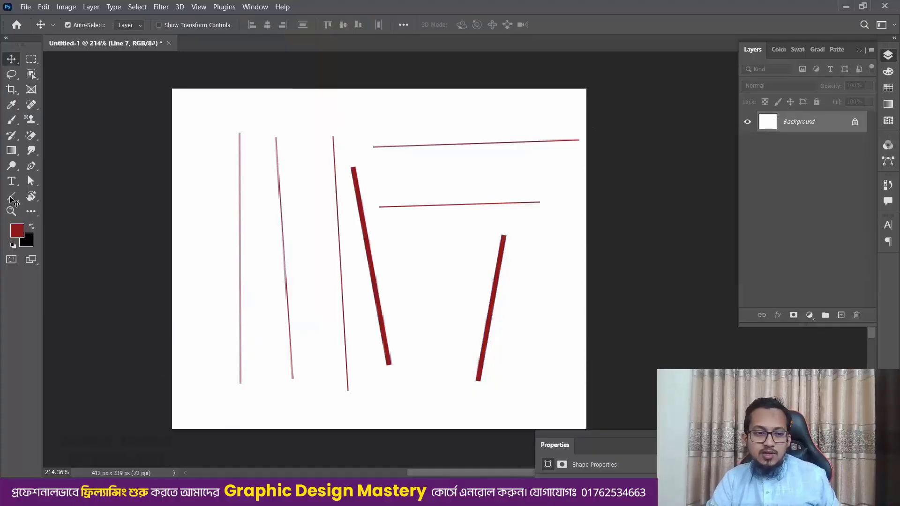
Activate the Custom Shape Tool and expand the Wild Animals, Leaf Trees, Boats, Flowers and tick-shapes-Shapes4FREE shape groups.
right_click(13, 199)
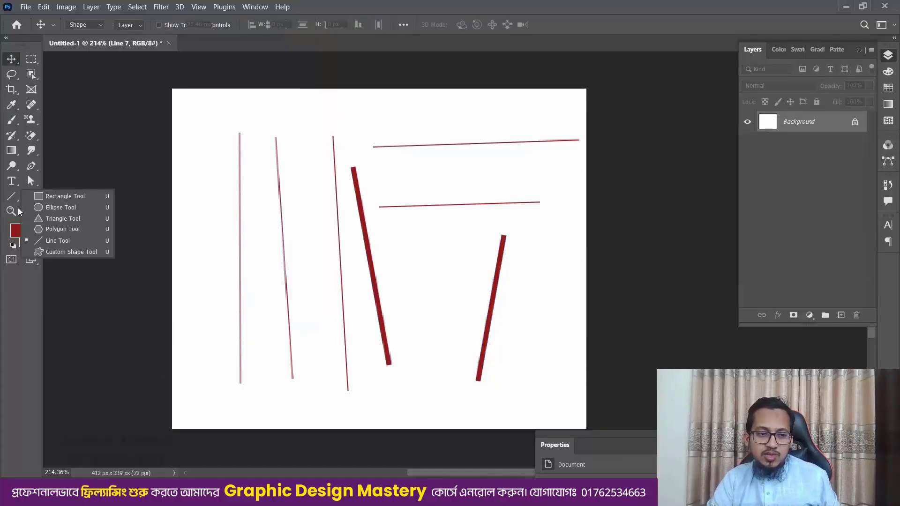
click(77, 251)
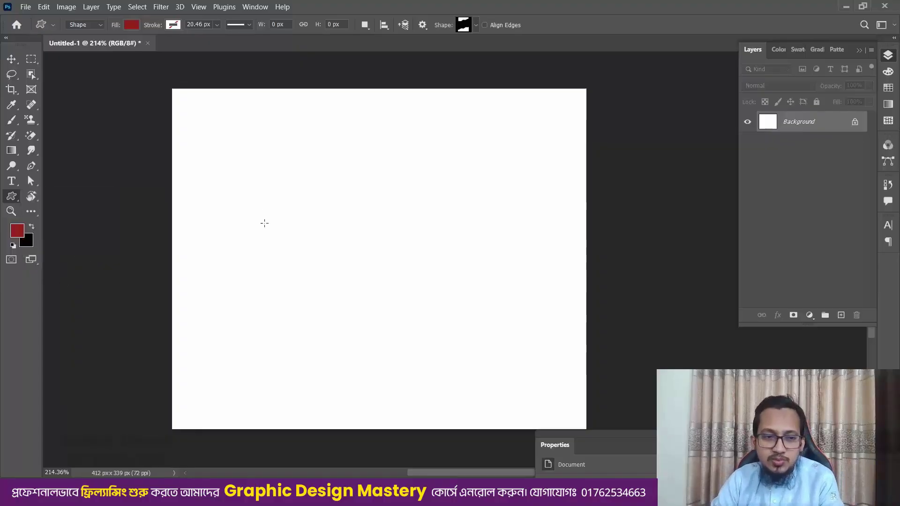
click(476, 25)
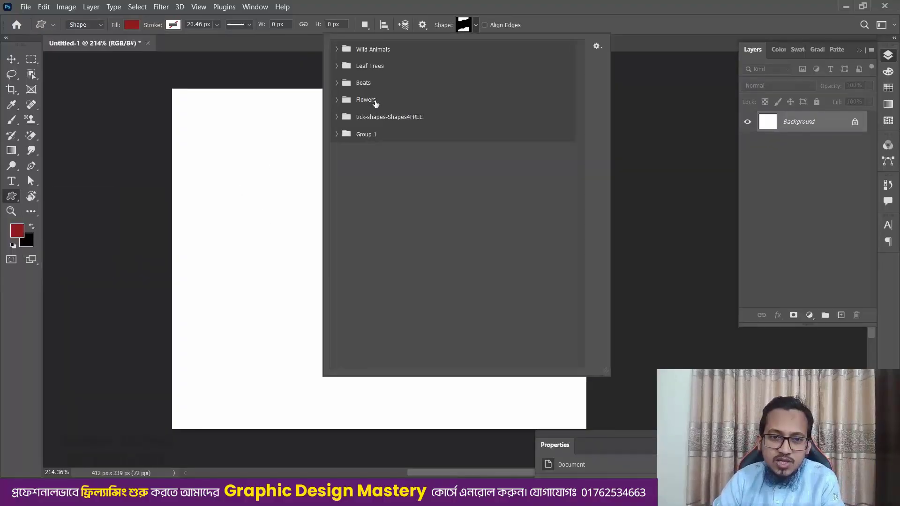
click(336, 48)
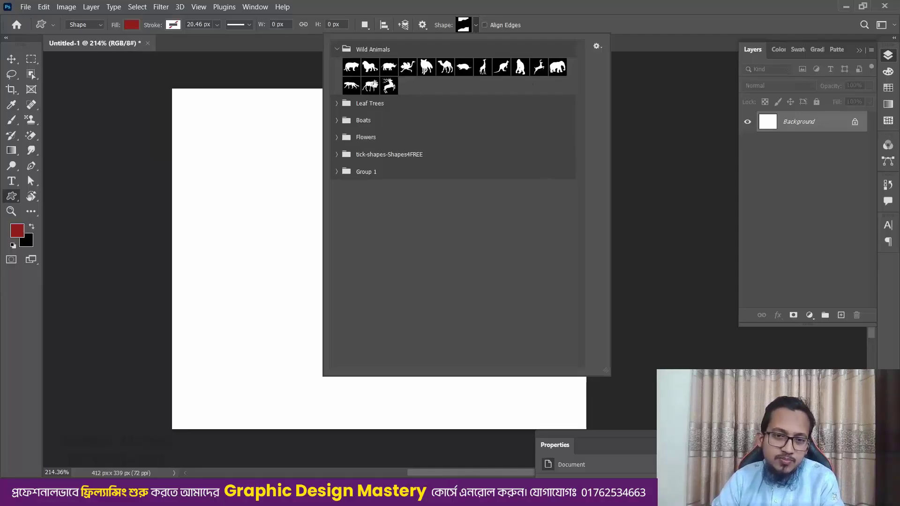
click(335, 103)
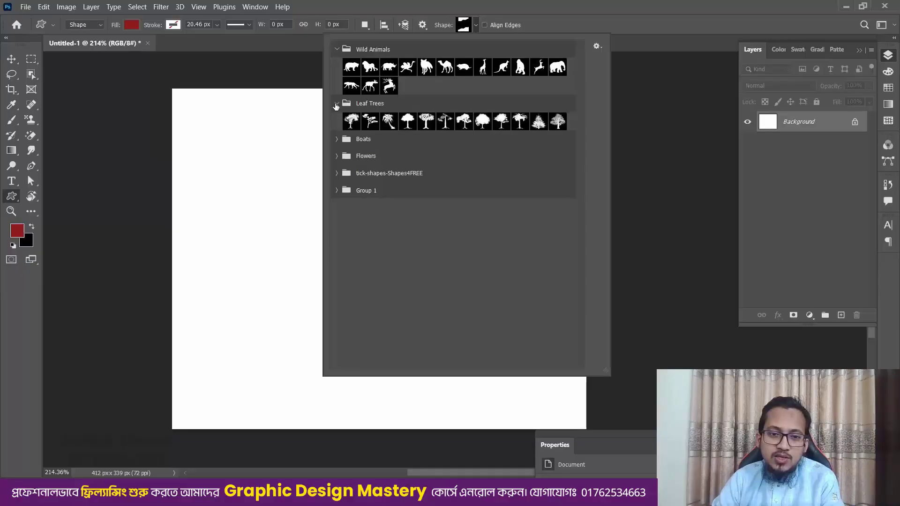
click(337, 139)
click(336, 193)
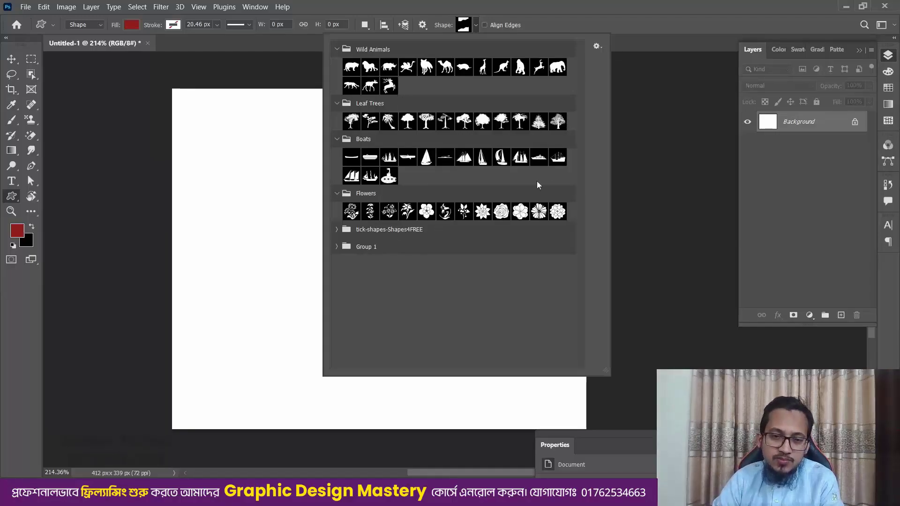
click(597, 46)
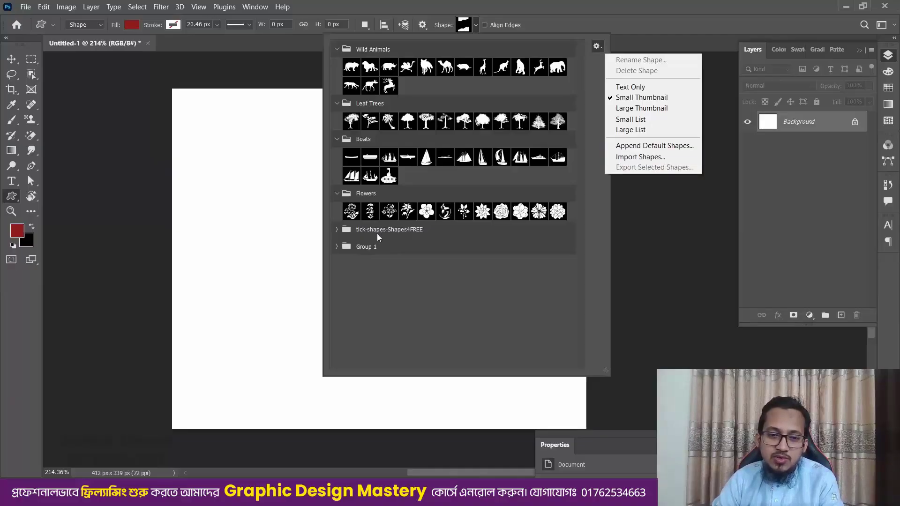
click(336, 230)
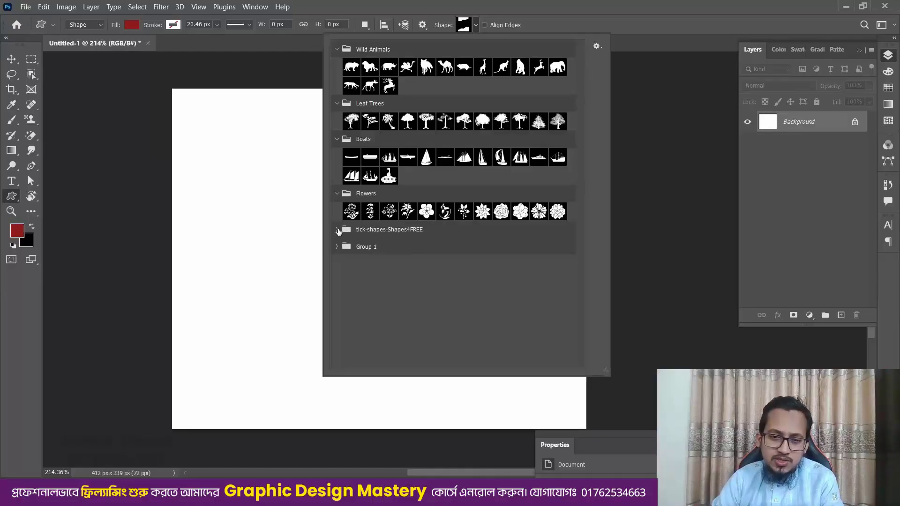
click(336, 230)
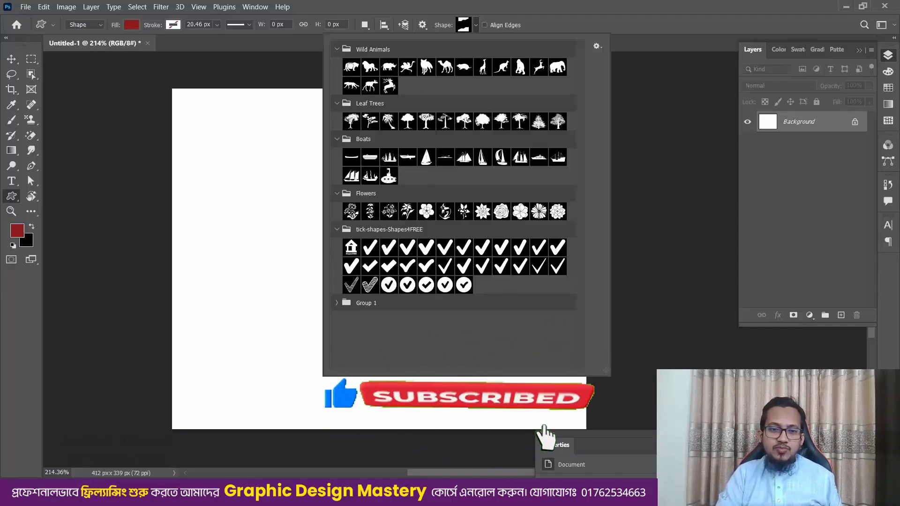
Choose the tiger shape from Wild Animals and draw it about 52 × 30 px in the canvas's upper-left area.
double_click(352, 67)
drag(218, 157, 373, 267)
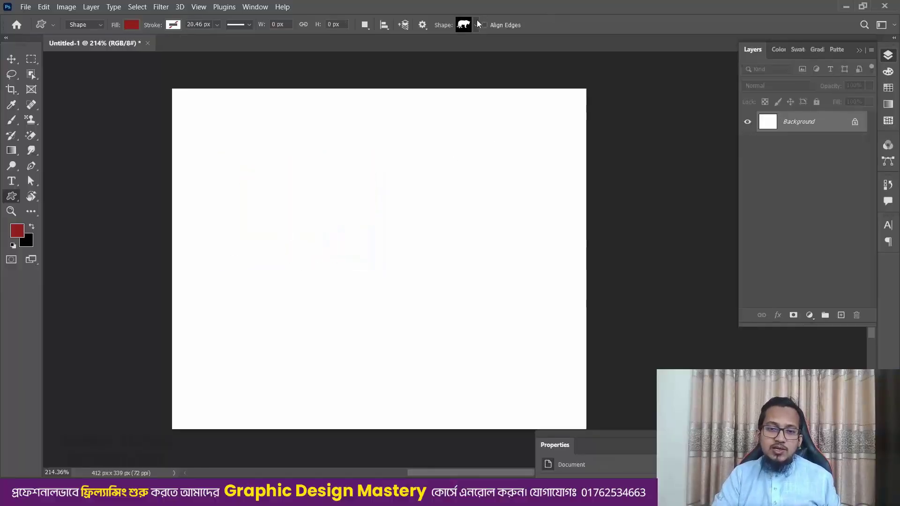
click(476, 24)
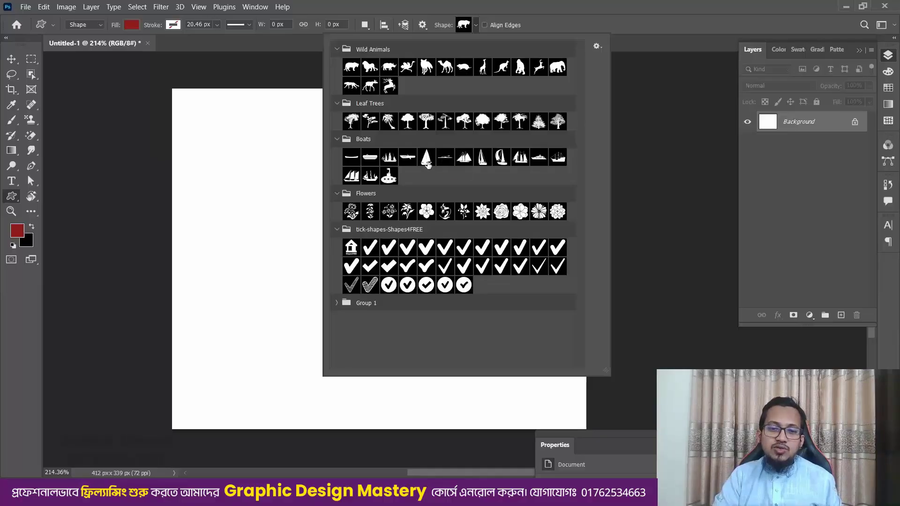
click(454, 3)
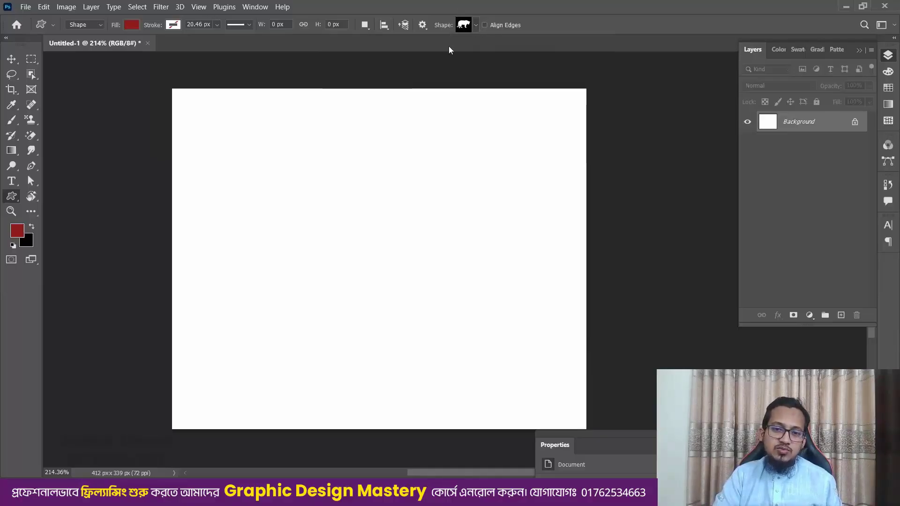
drag(192, 131, 281, 173)
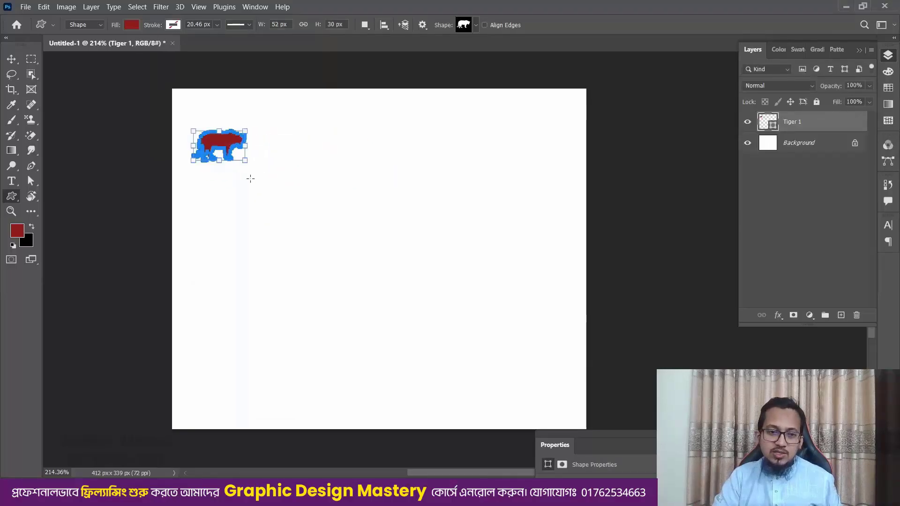
key(v)
click(214, 161)
Draw a vertically stretched tiger of about 36 × 313 px beside the first one, move it slightly and delete it.
click(11, 197)
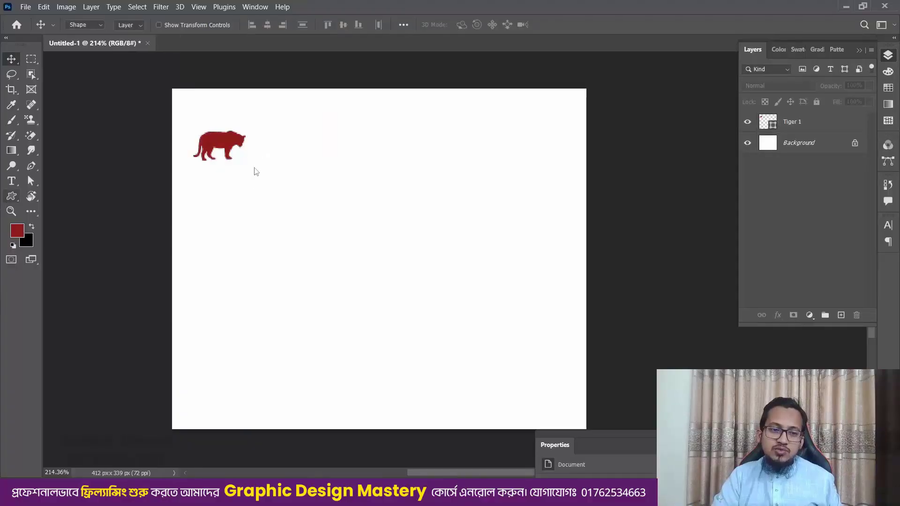
drag(268, 110, 304, 408)
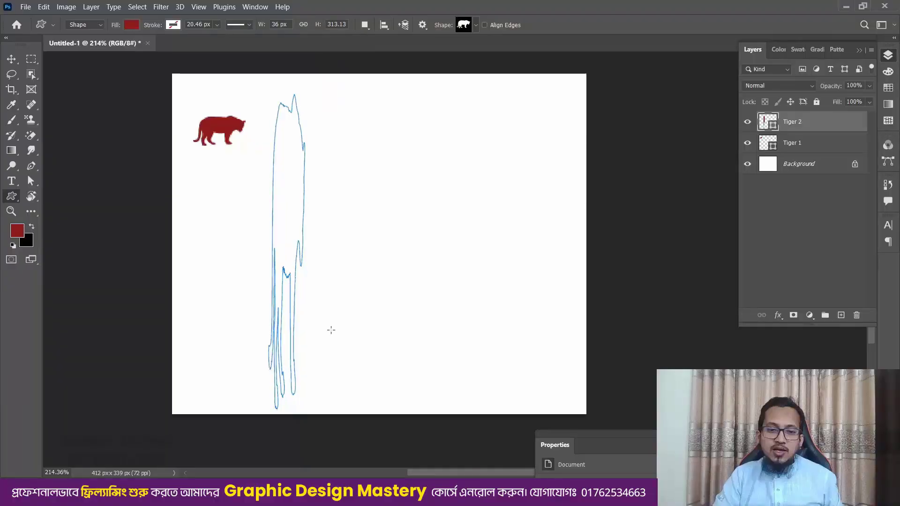
key(v)
click(370, 261)
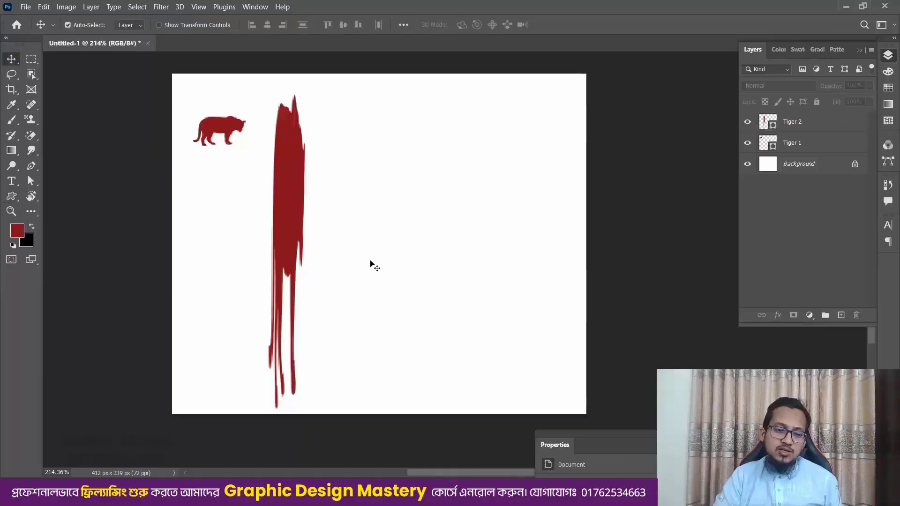
drag(301, 204, 303, 206)
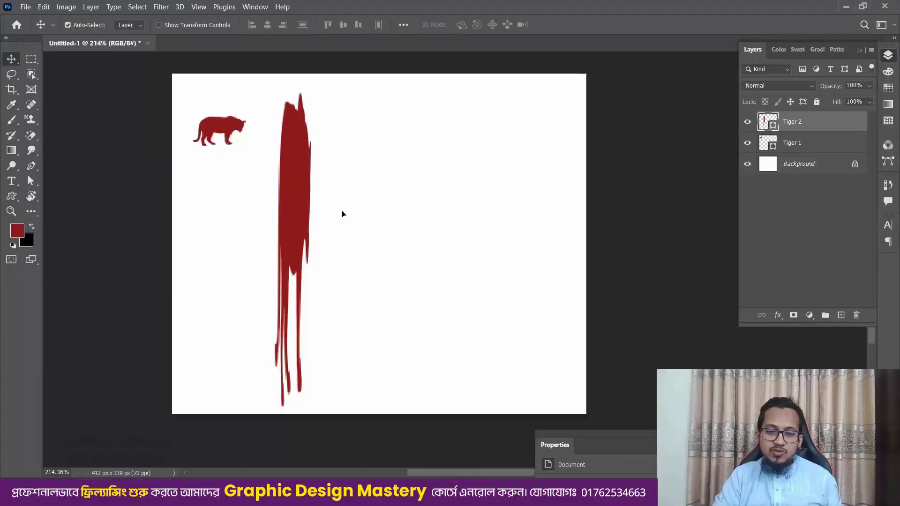
key(Delete)
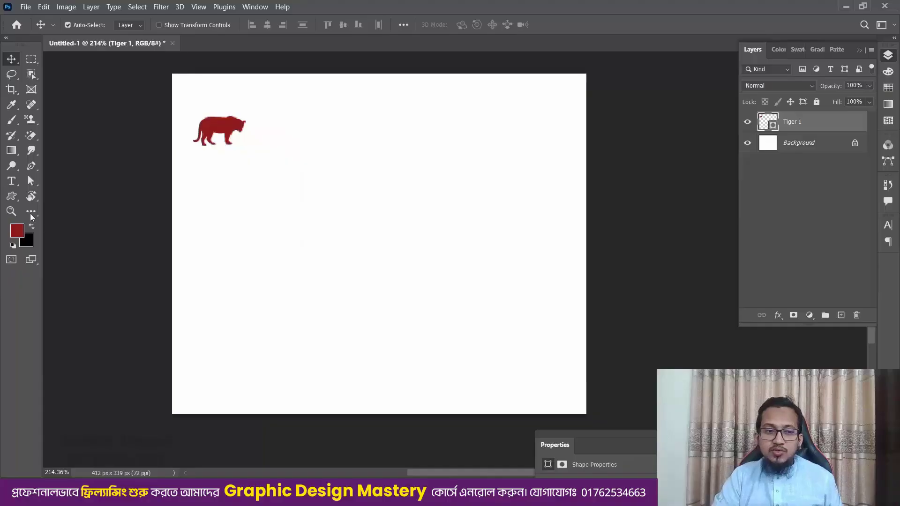
Choose the first shape in the Flowers group and draw it about 141 × 153 px near the canvas centre.
key(u)
click(474, 26)
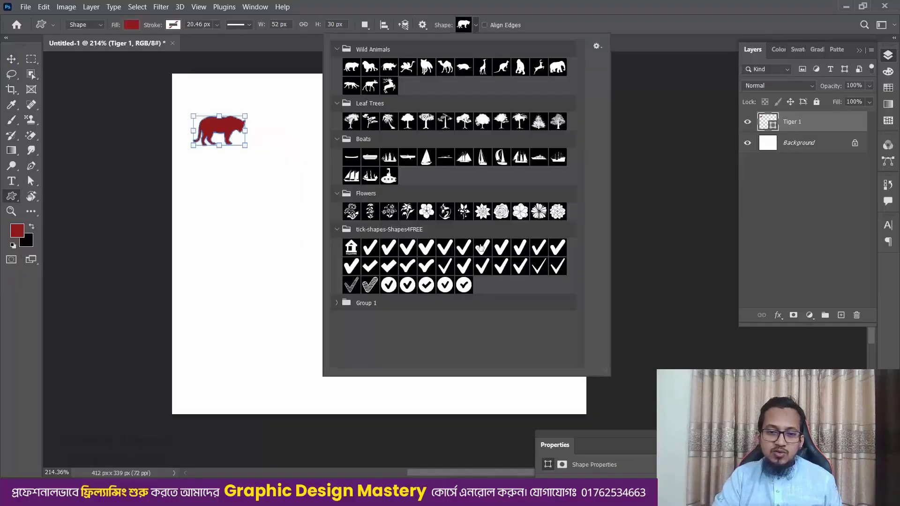
click(355, 215)
click(378, 32)
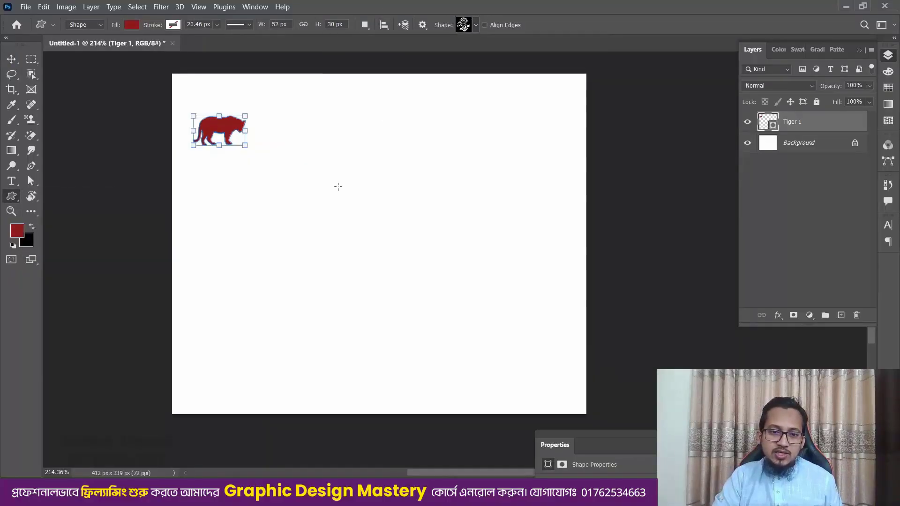
drag(313, 162, 456, 343)
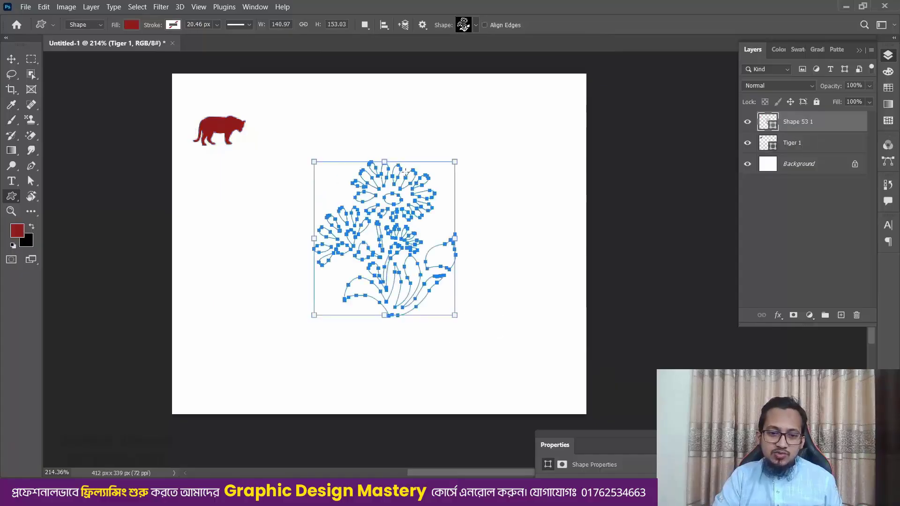
key(v)
click(491, 269)
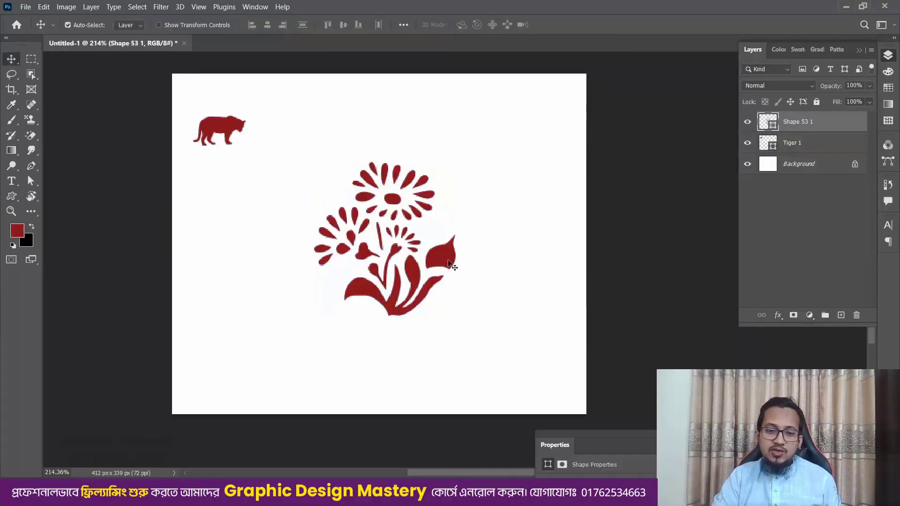
Select the flower and tiger shapes together and delete them from the canvas.
click(447, 260)
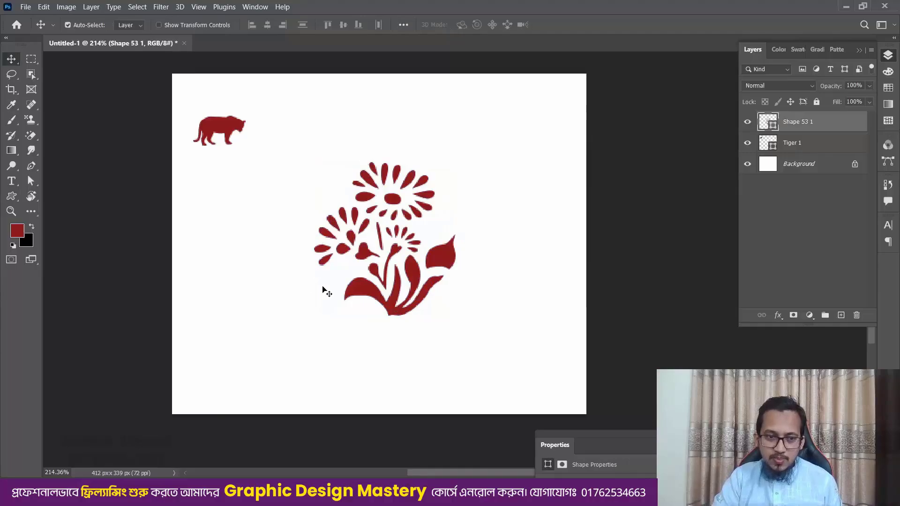
drag(215, 83, 497, 346)
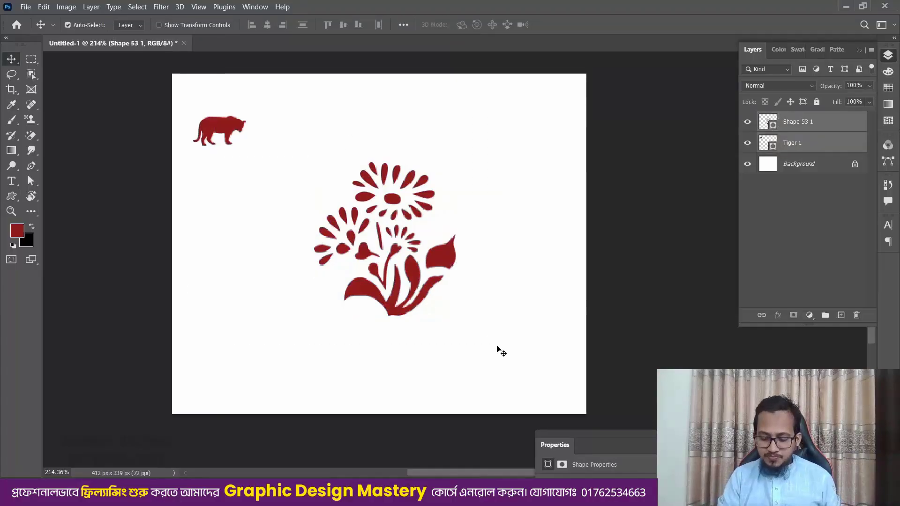
key(Delete)
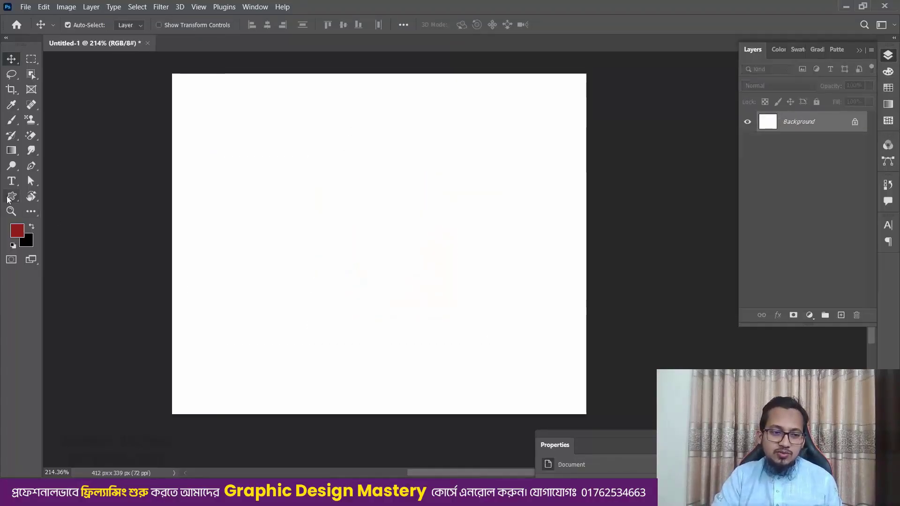
Activate the Rectangle Tool and draw a rectangle about 66 × 67 px in the canvas's upper-left area.
right_click(12, 196)
click(46, 195)
scroll(262, 229, down, 2)
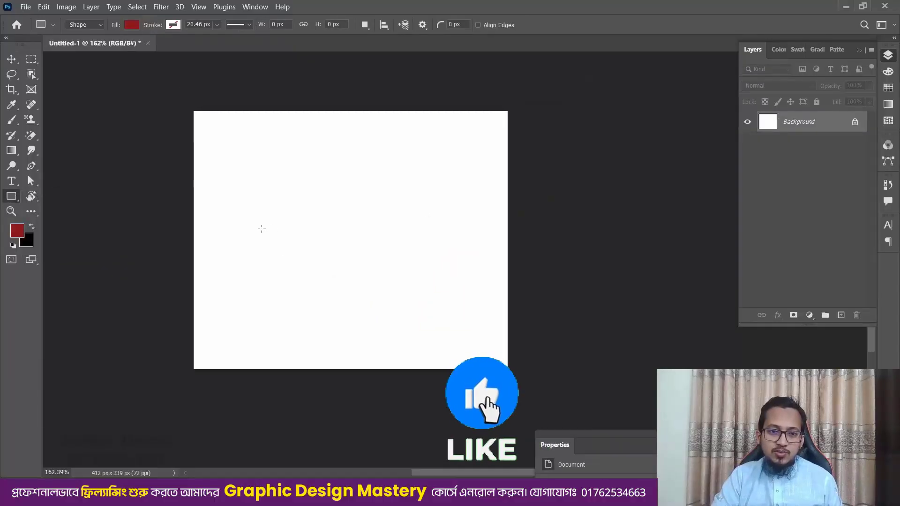
drag(240, 169, 375, 205)
key(v)
scroll(367, 201, up, 1)
scroll(319, 234, down, 1)
scroll(319, 236, up, 1)
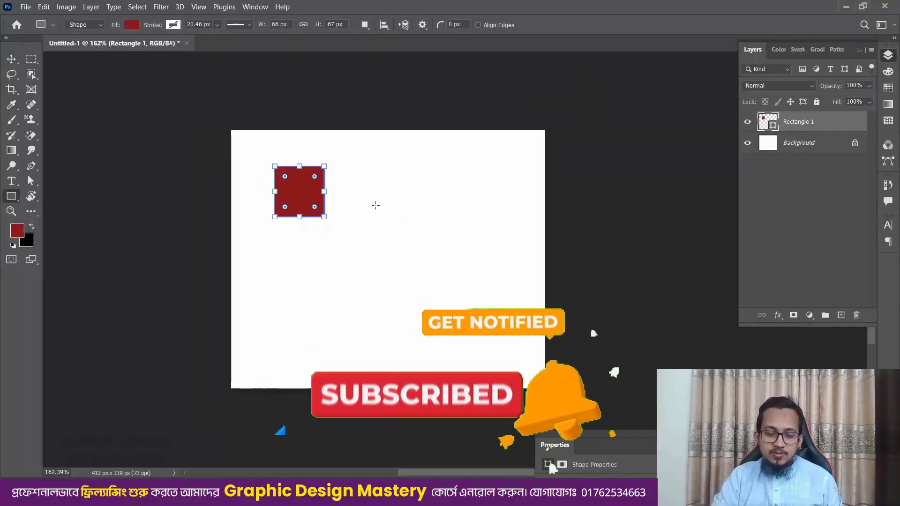
Keep the Rectangle Tool active with its drawing mode set to Shape.
key(v)
click(11, 199)
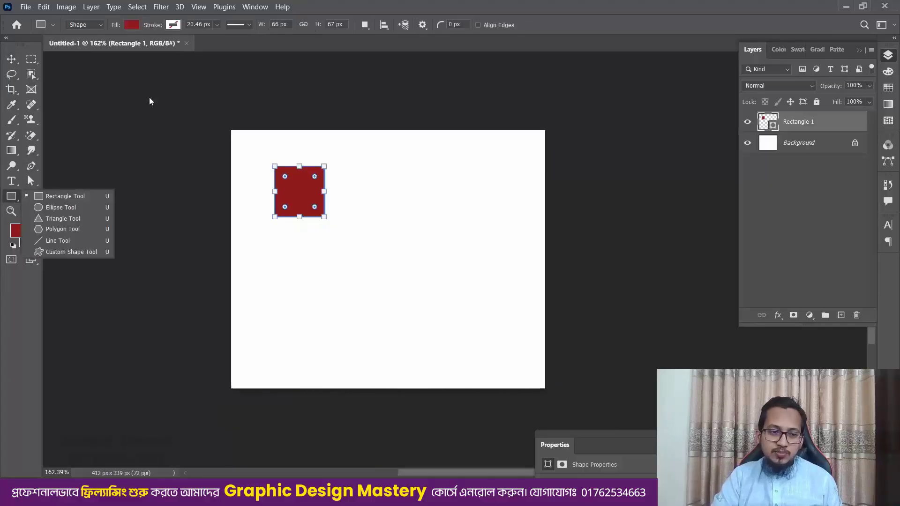
click(7, 200)
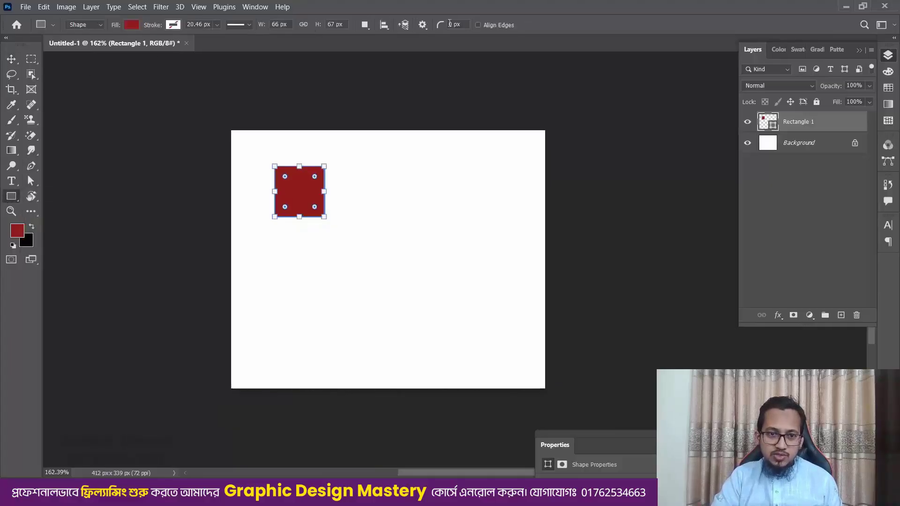
click(84, 26)
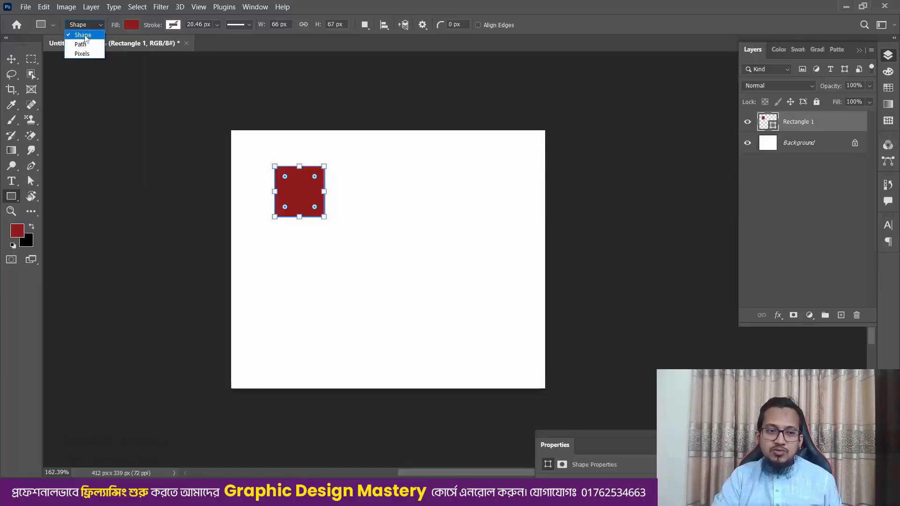
click(85, 36)
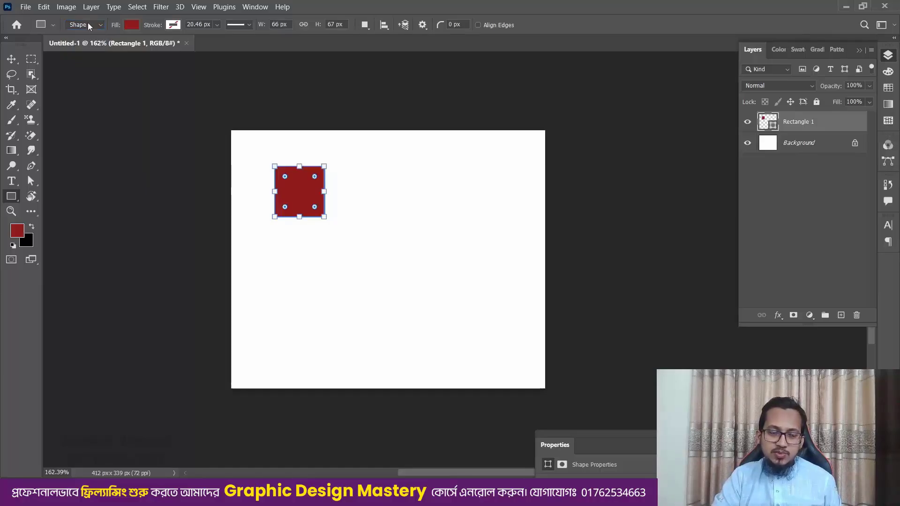
Try black, orange, the RGB group's red, yellow, cyan and blue, no fill, and red as the rectangle's fill.
click(130, 25)
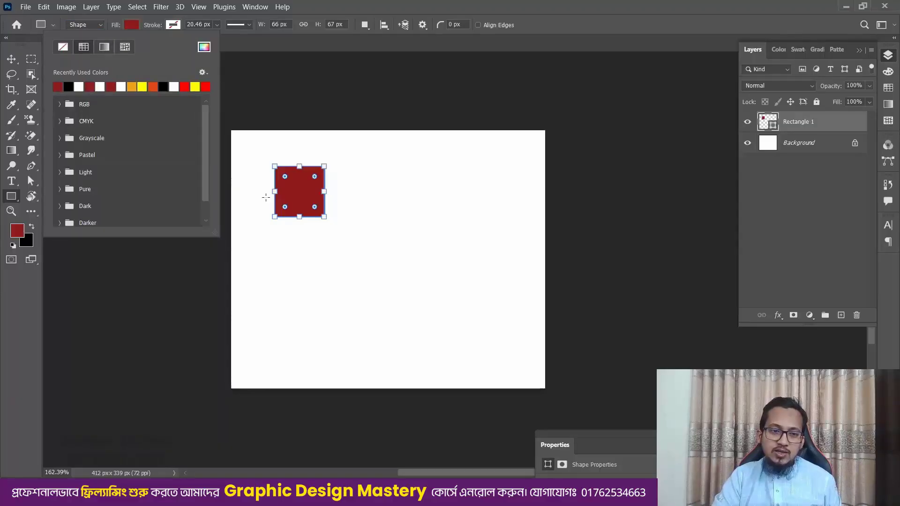
click(163, 87)
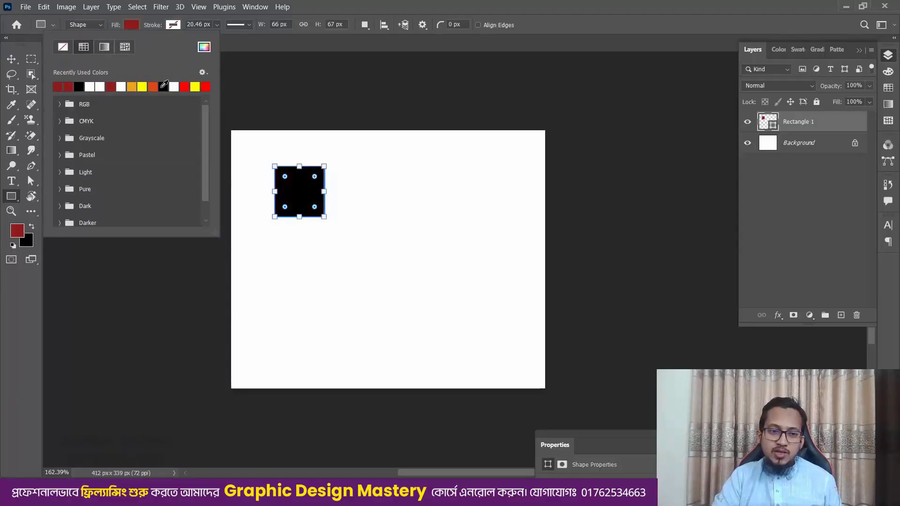
click(143, 86)
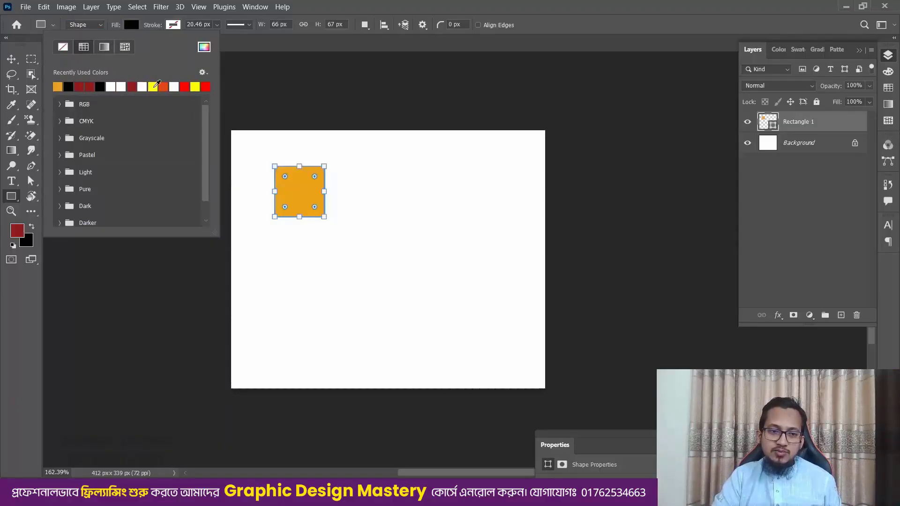
click(60, 104)
click(70, 118)
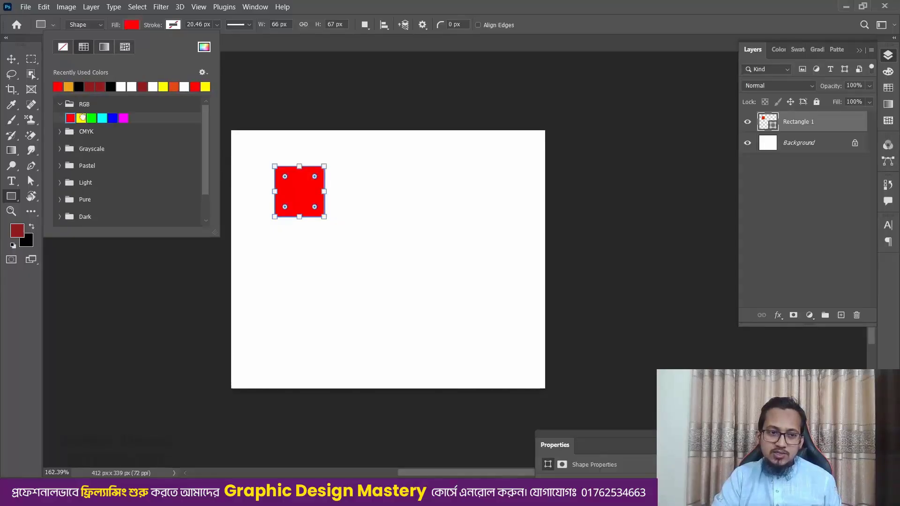
click(81, 118)
click(103, 117)
click(112, 118)
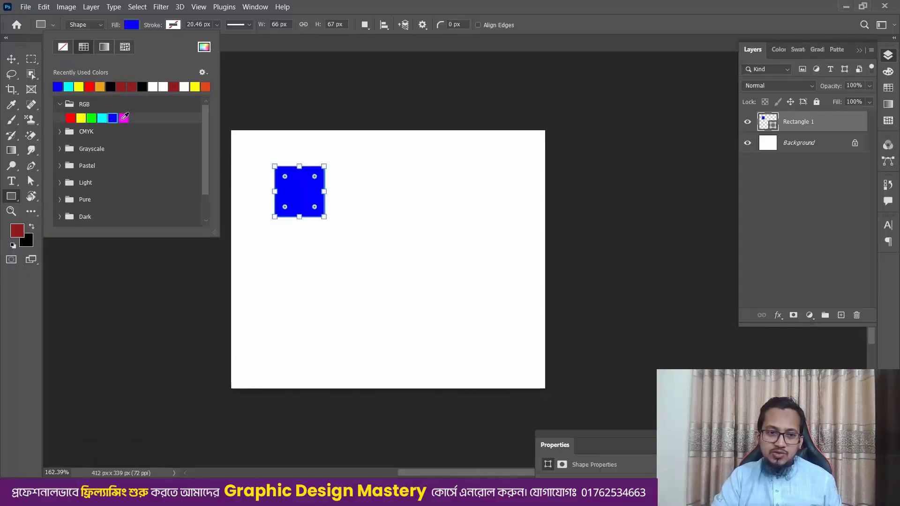
click(64, 47)
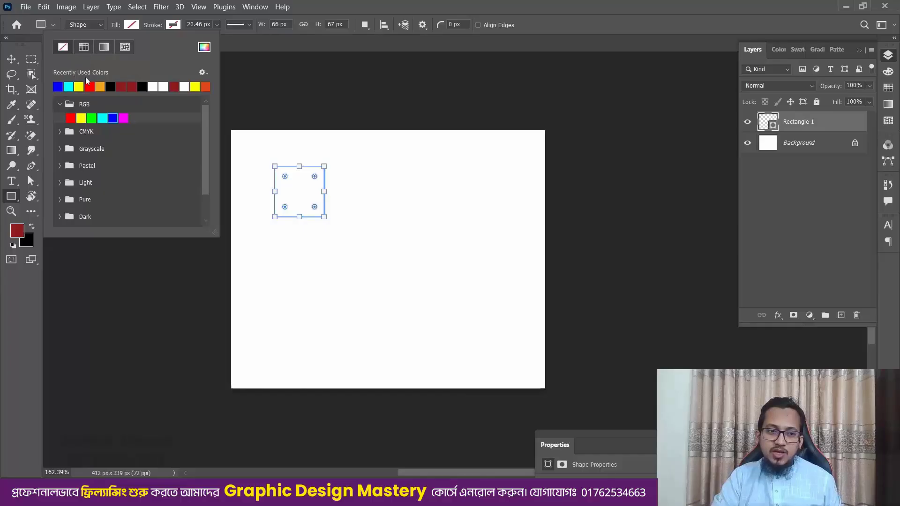
click(88, 85)
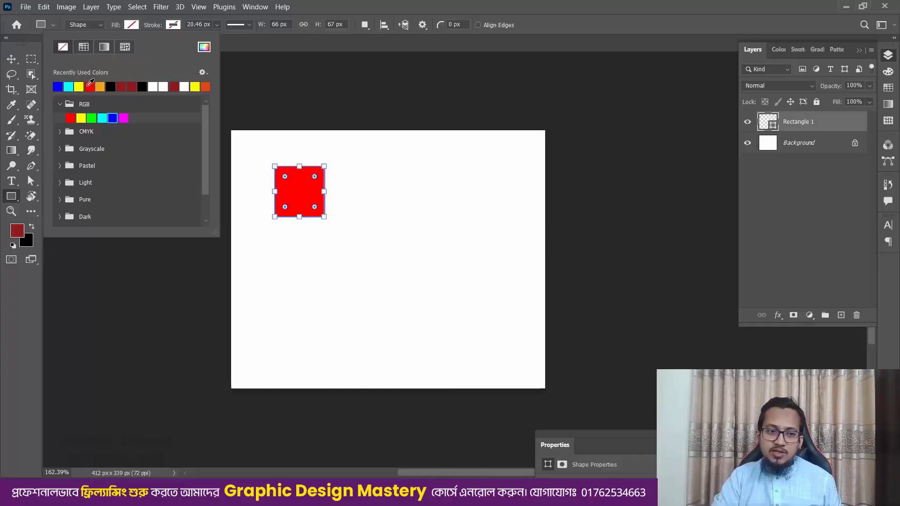
Give the rectangle the yellow-to-orange-red gradient preset as fill and enlarge it to about 190 × 138 px.
click(106, 49)
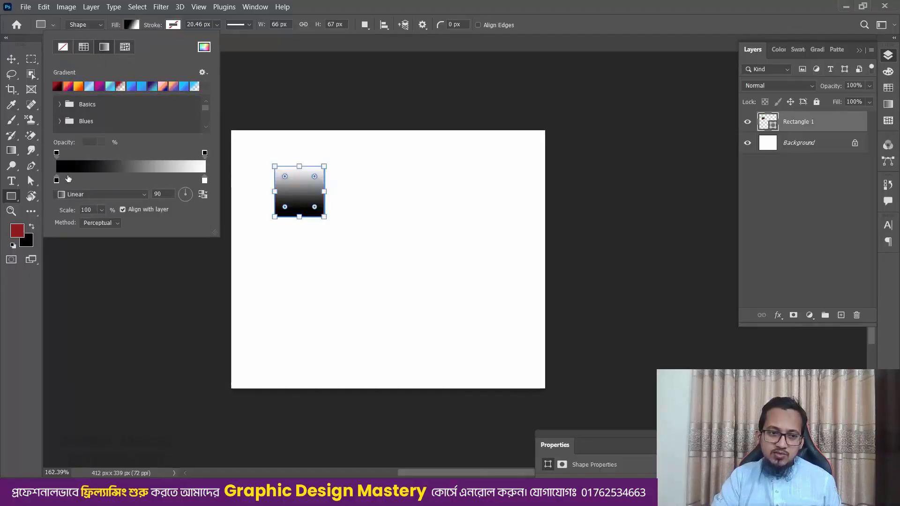
click(76, 86)
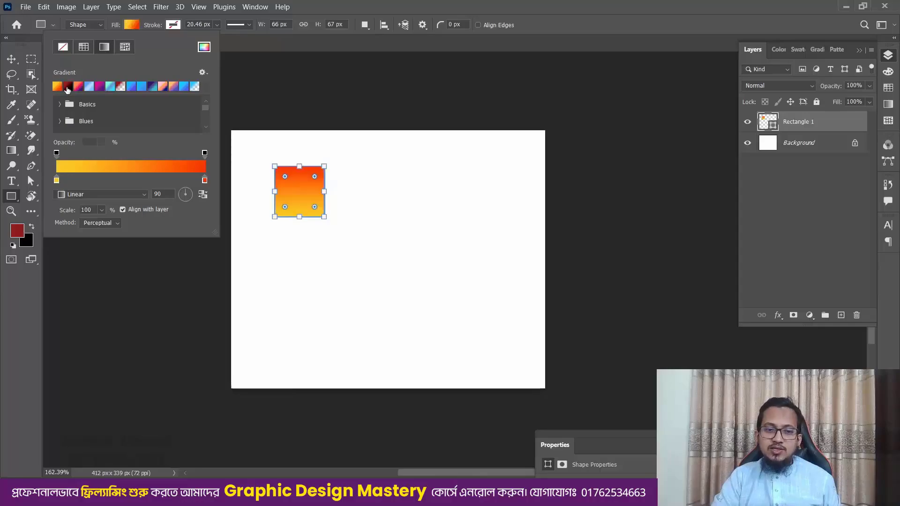
drag(323, 216, 419, 271)
Change the rectangle's fill from gradient to the solid red of the RGB swatch group.
click(133, 26)
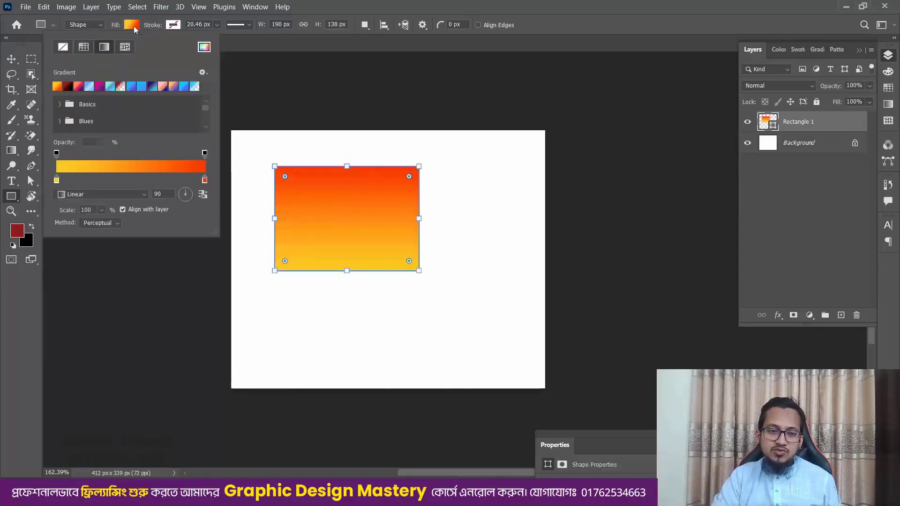
click(84, 48)
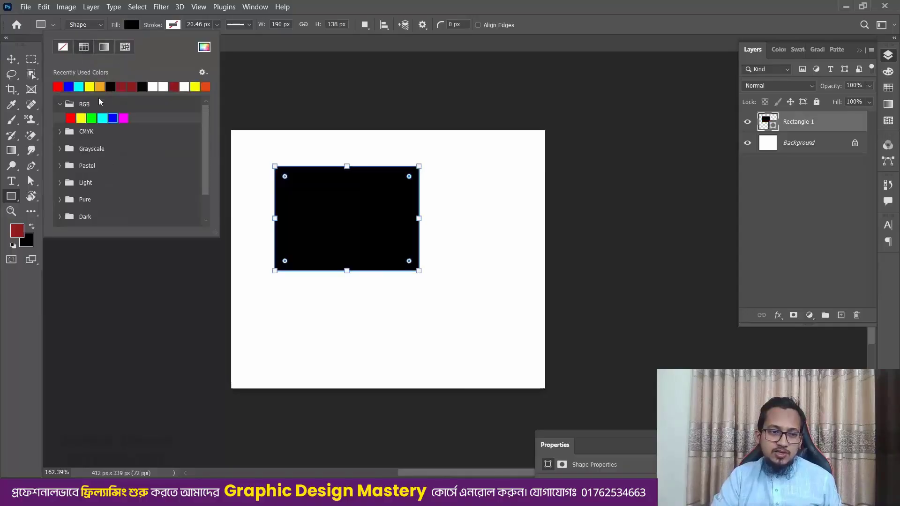
click(72, 117)
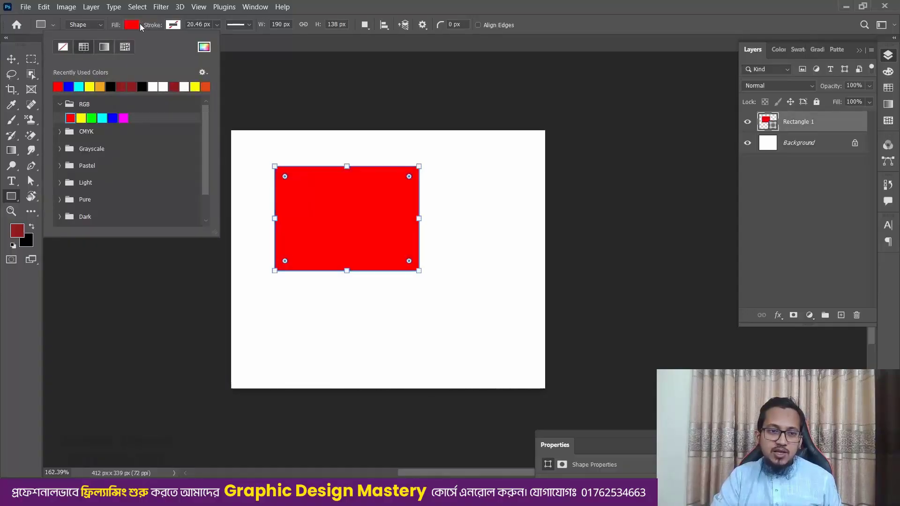
click(132, 25)
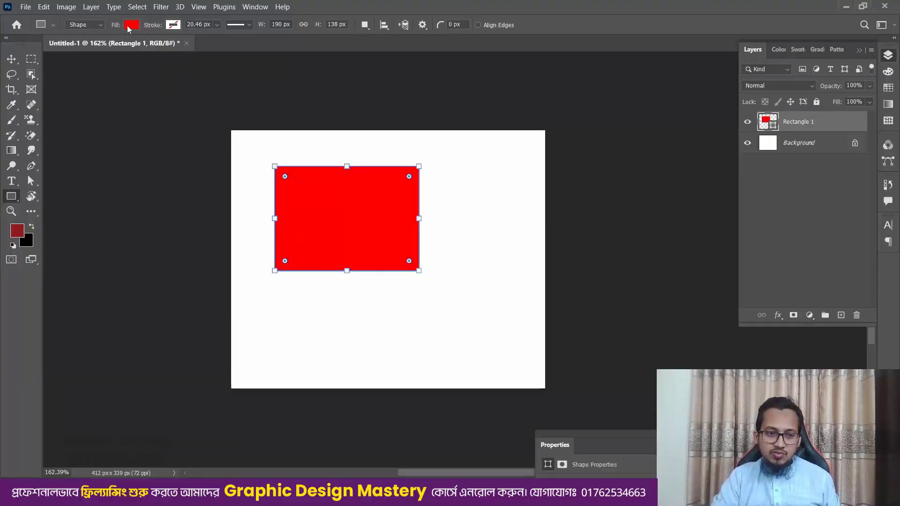
Set the rectangle's fill colour to blue #008aff through its layer's Color Picker.
double_click(773, 126)
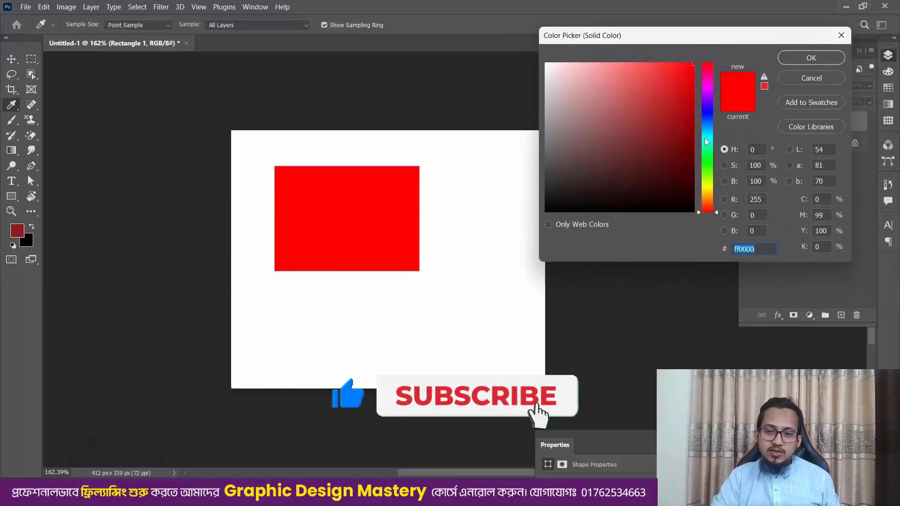
click(706, 141)
click(722, 105)
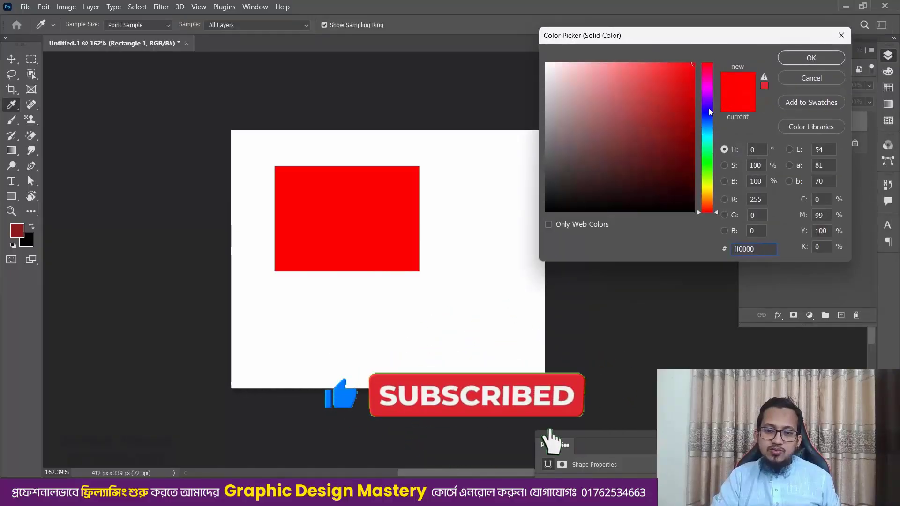
click(708, 111)
click(709, 126)
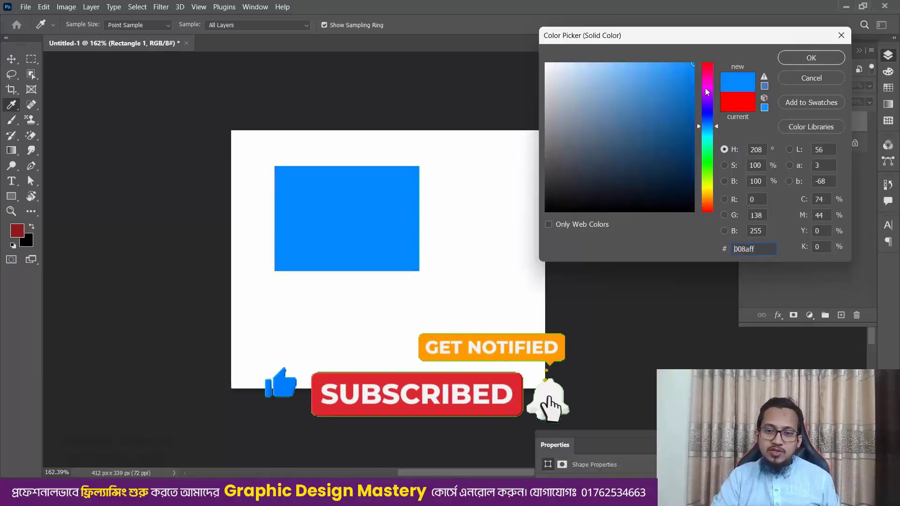
click(811, 57)
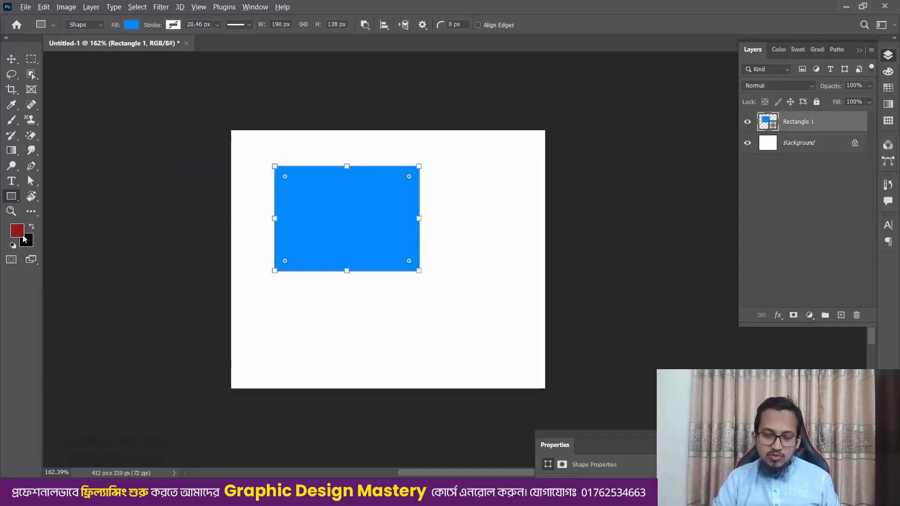
Fill the rectangle with the dark red foreground colour, undo that fill and reactivate the Rectangle Tool.
key(alt+BackSpace)
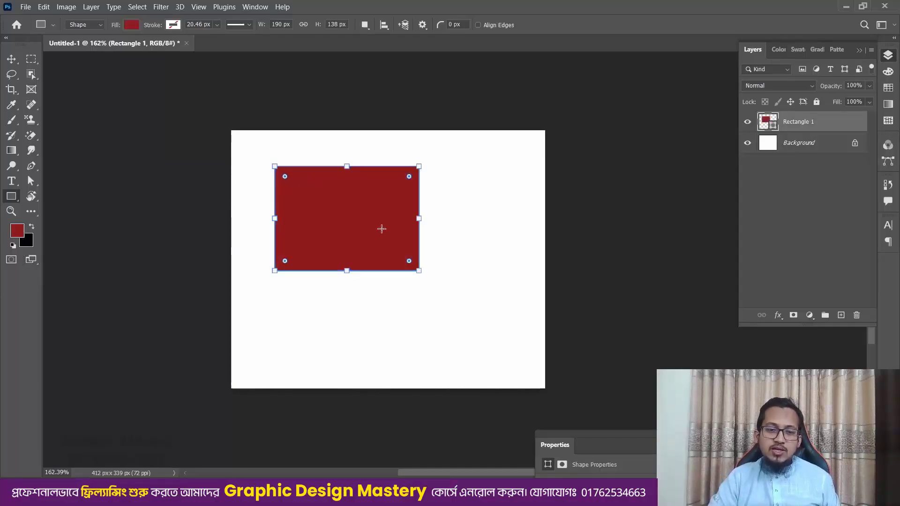
key(ctrl+z)
key(v)
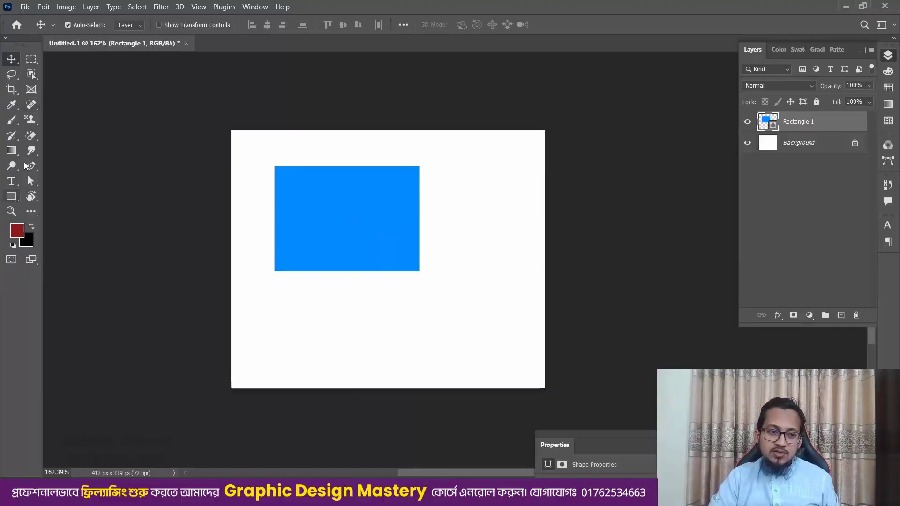
click(11, 196)
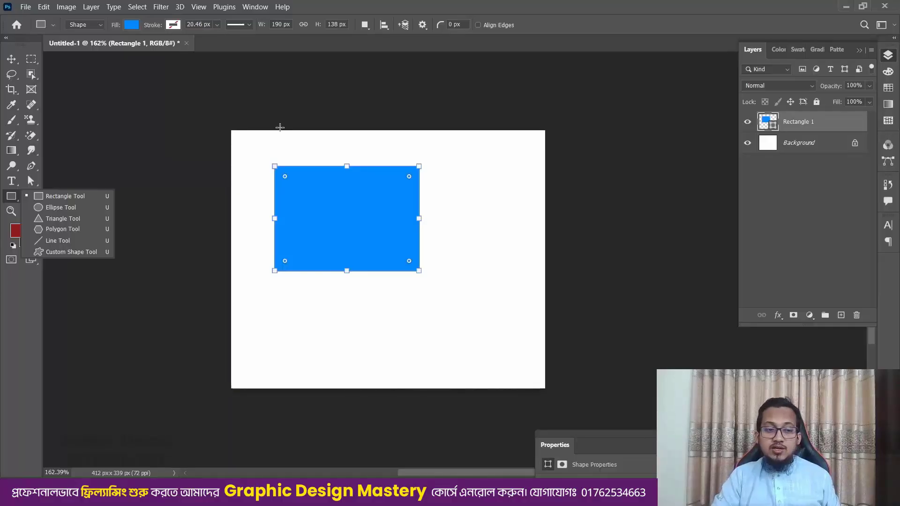
click(12, 198)
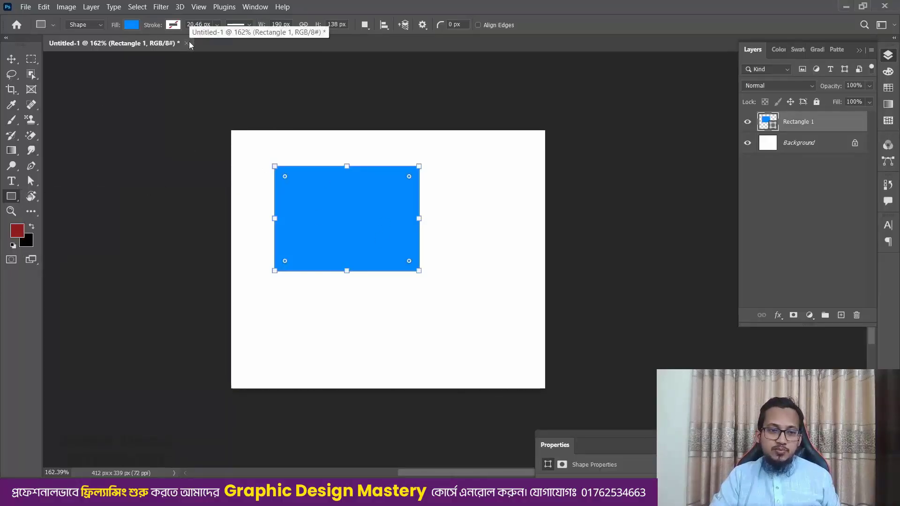
Give the rectangle a red stroke and set the stroke width to about 9.56 px.
click(175, 26)
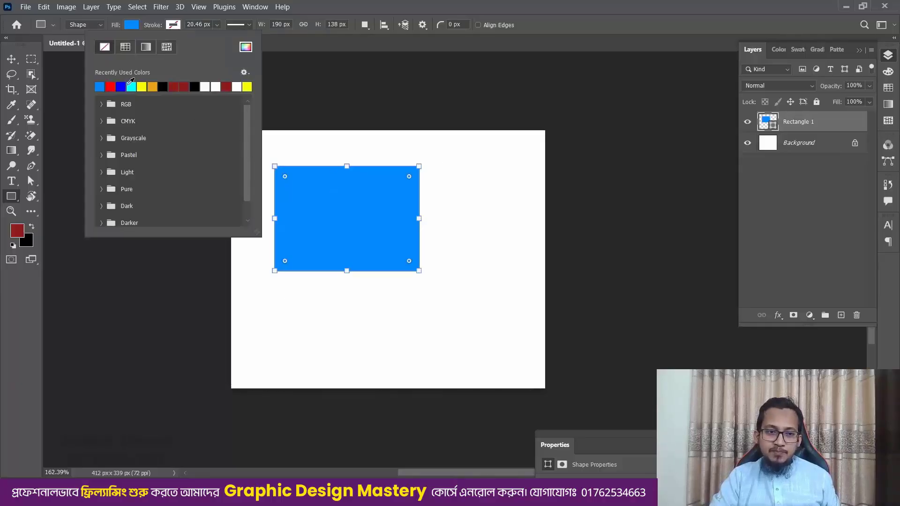
click(111, 86)
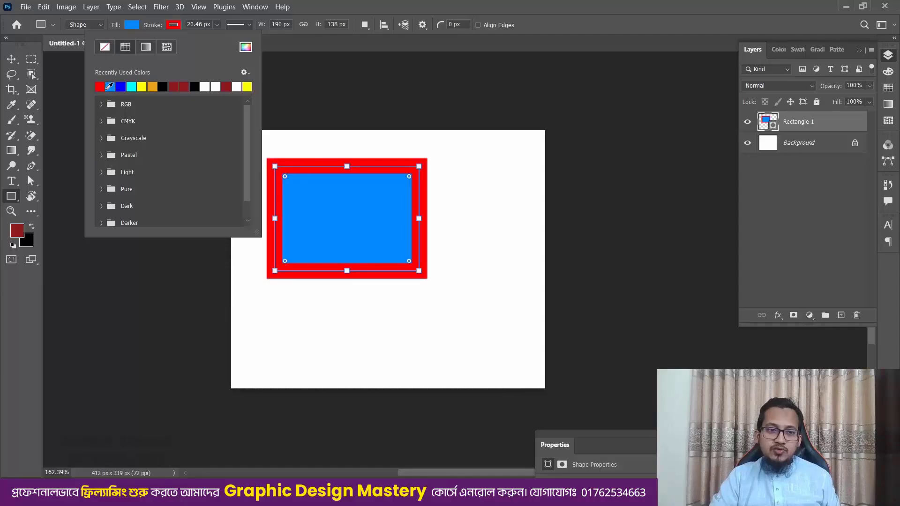
click(176, 26)
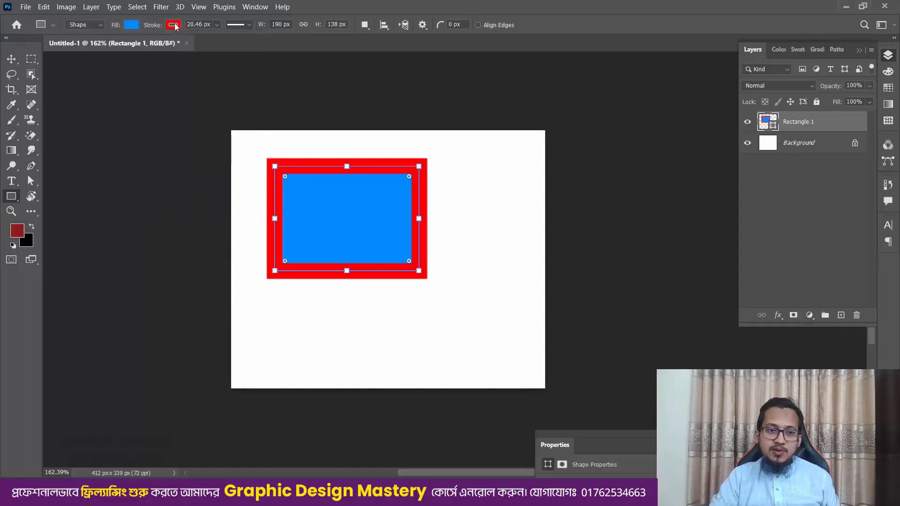
click(217, 25)
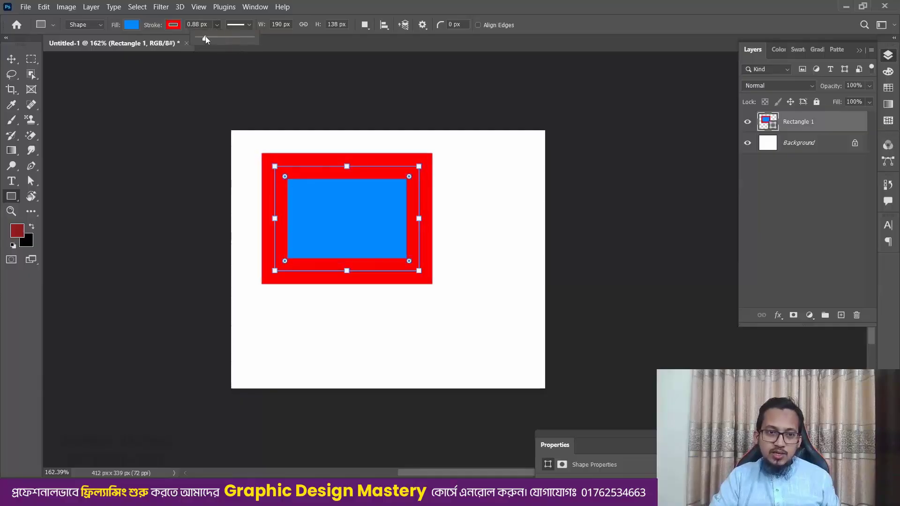
drag(206, 37, 218, 39)
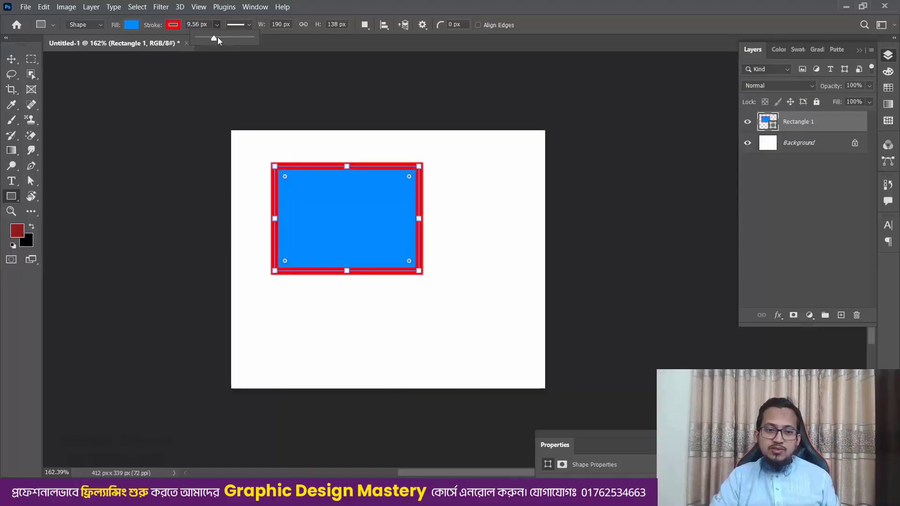
Try the dashed and dotted stroke types on the blue rectangle and return its stroke to the solid line.
click(248, 25)
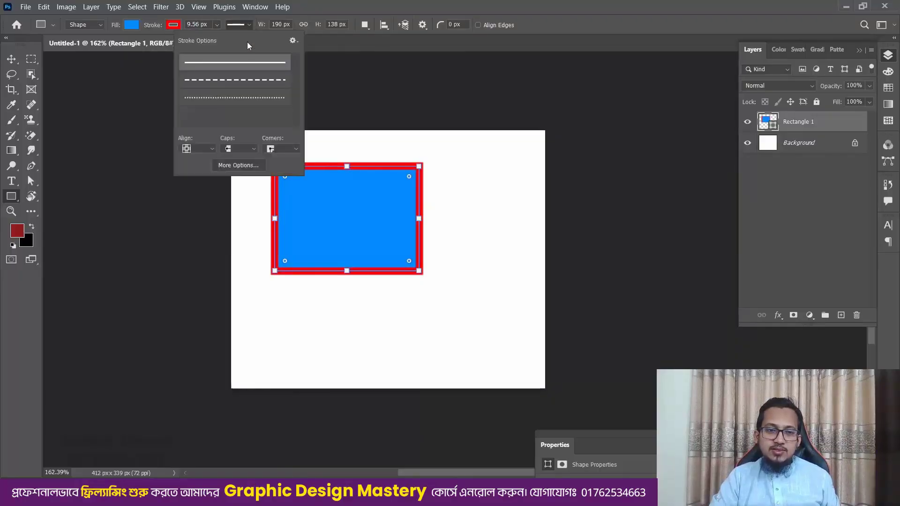
click(239, 85)
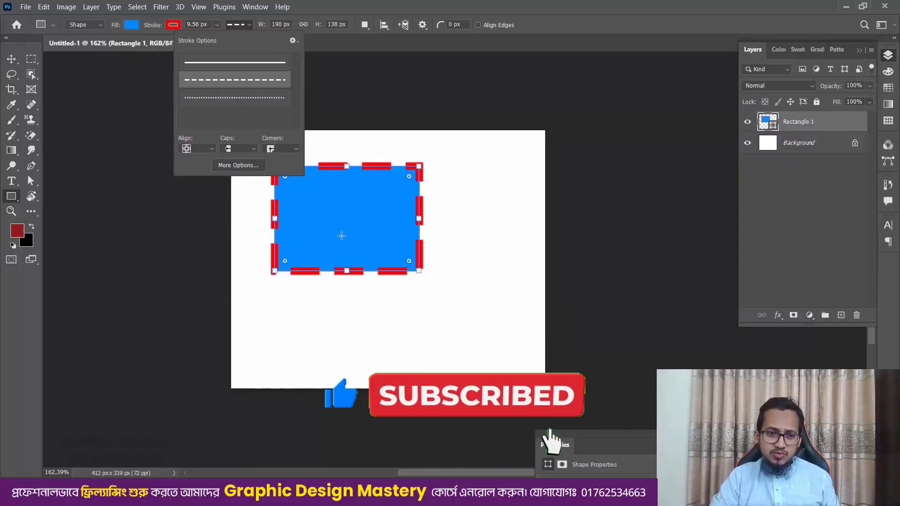
click(275, 99)
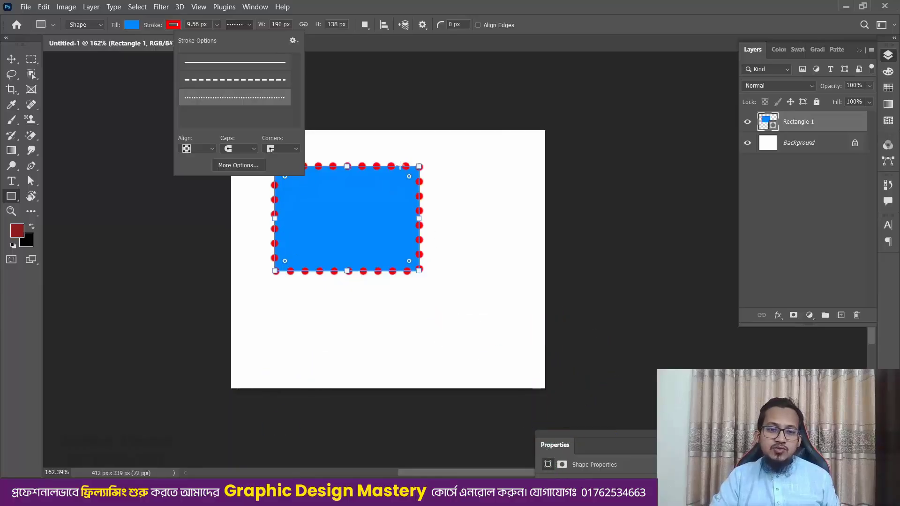
click(246, 67)
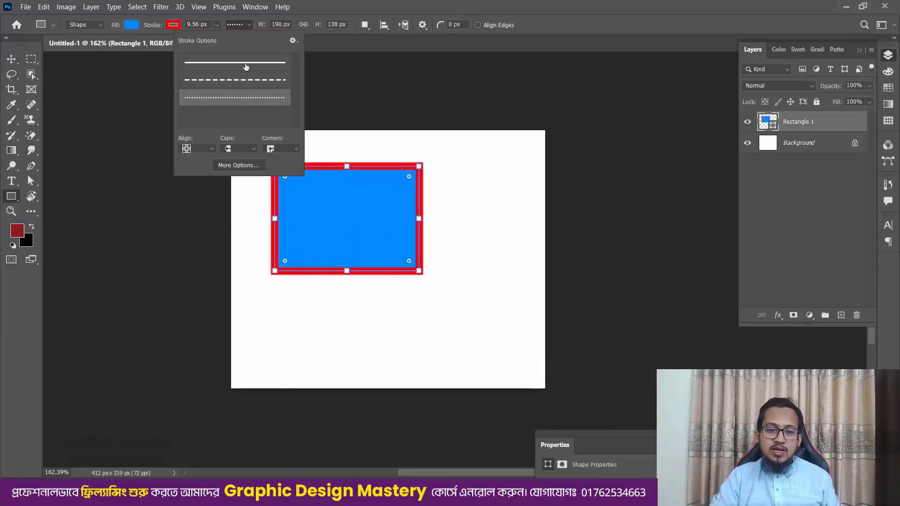
click(250, 26)
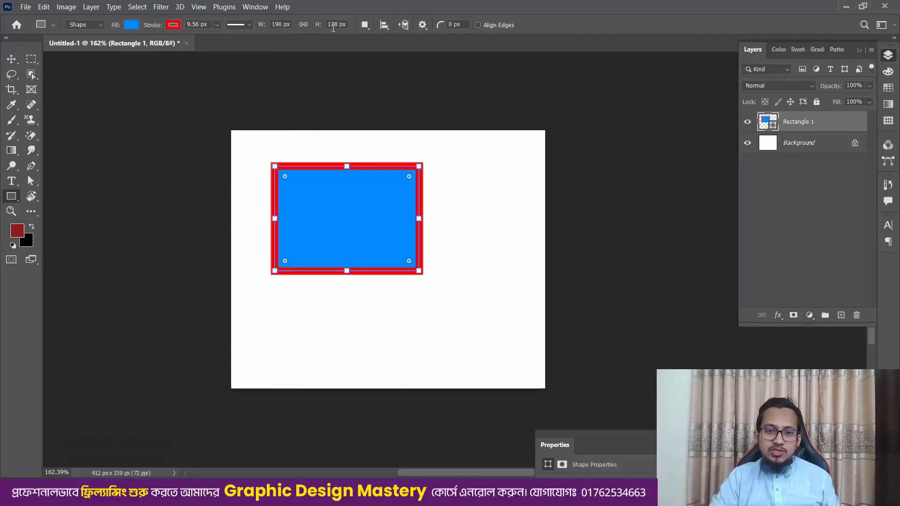
Remove the red stroke from the blue rectangle by setting its stroke to no colour.
click(173, 26)
click(104, 50)
click(366, 50)
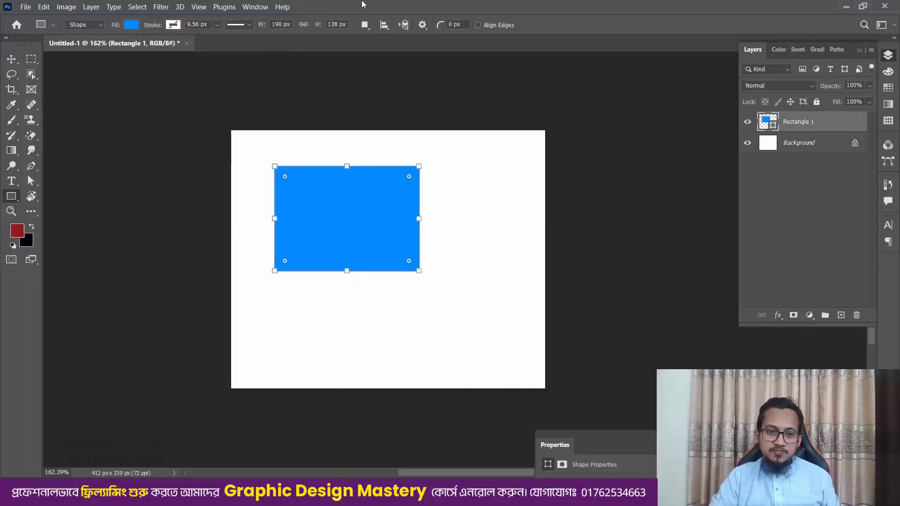
Examine the Rectangle Tool's path operations beside the Rectangular Marquee Tool's selection modes, and reactivate the Rectangle Tool.
click(364, 26)
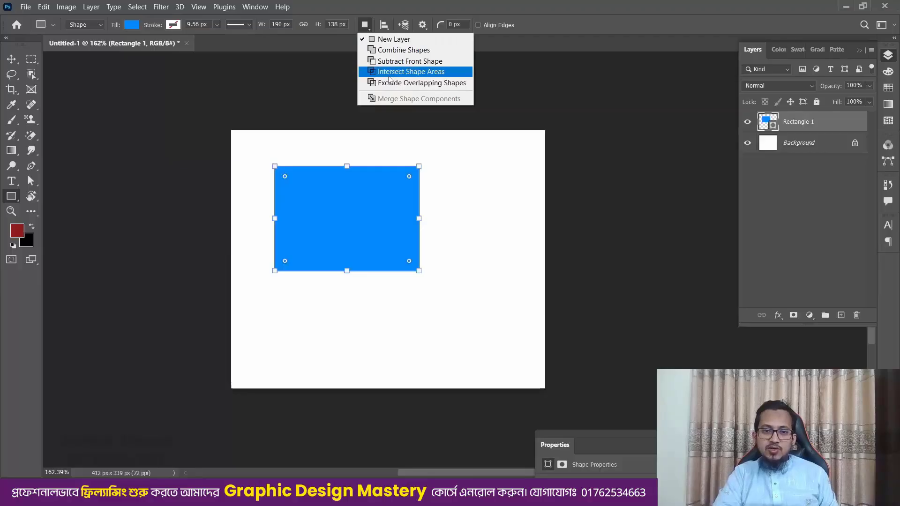
click(35, 62)
click(38, 59)
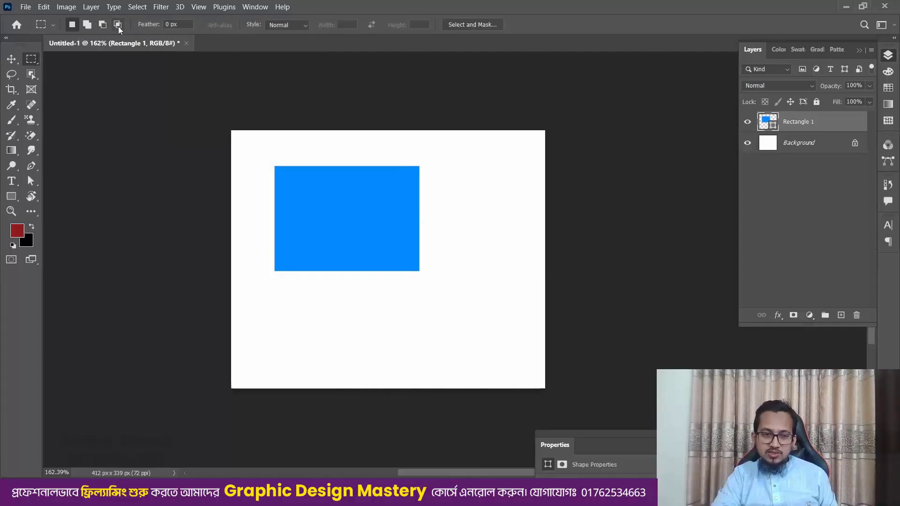
click(11, 196)
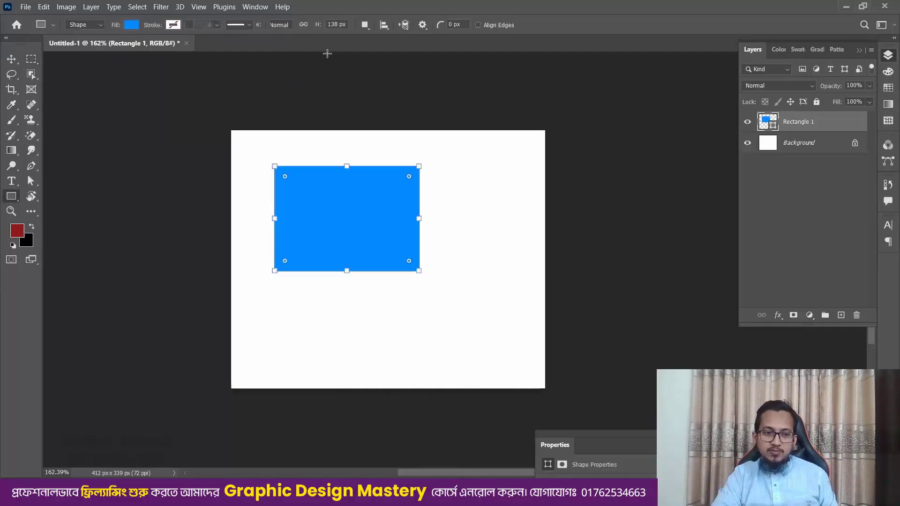
With the New Layer path operation, draw three small separate rectangles about 43 × 34 px, 46 × 61 px and 63 × 49 px.
click(365, 25)
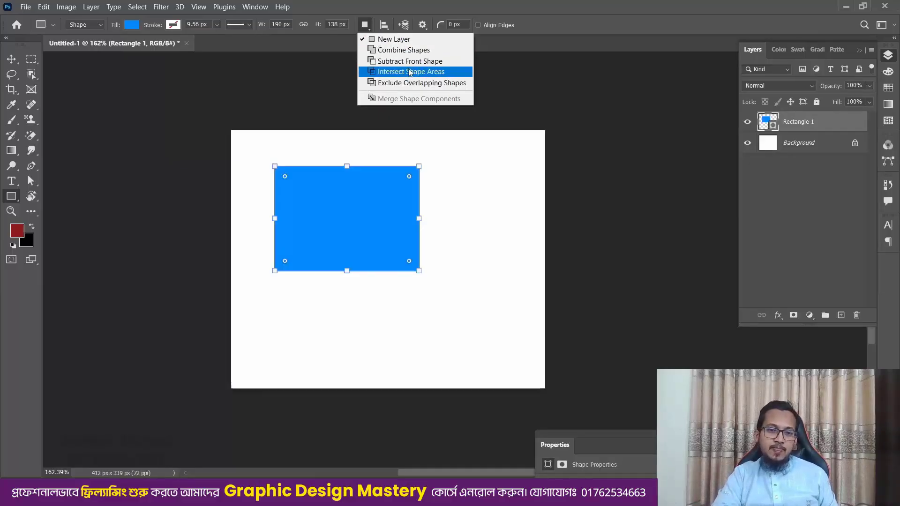
click(415, 41)
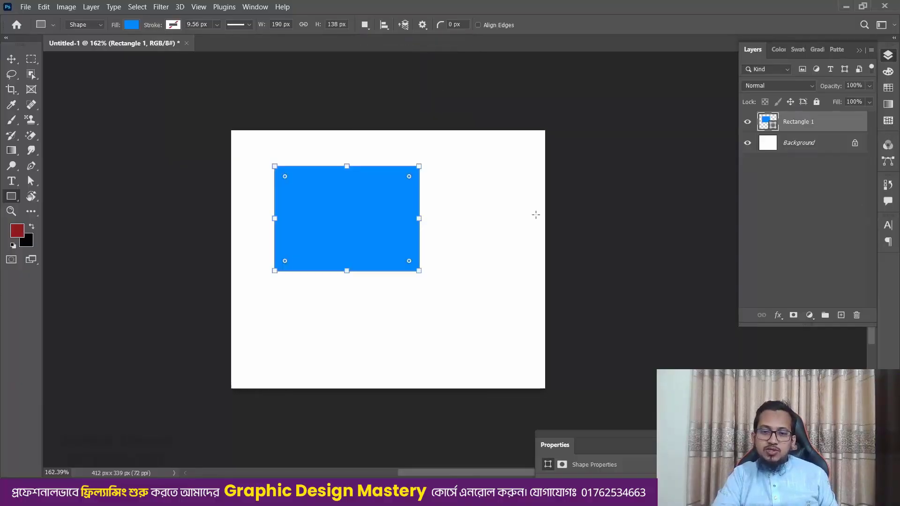
drag(489, 173, 490, 174)
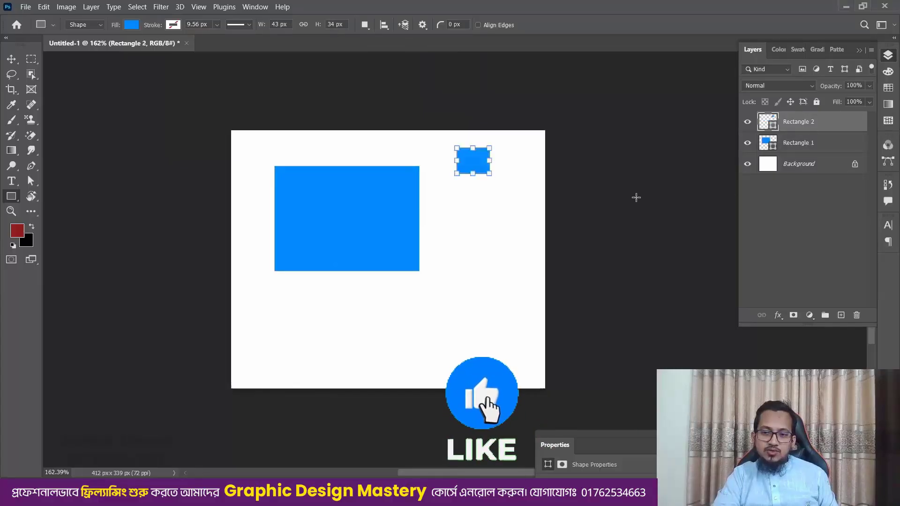
drag(458, 212, 492, 256)
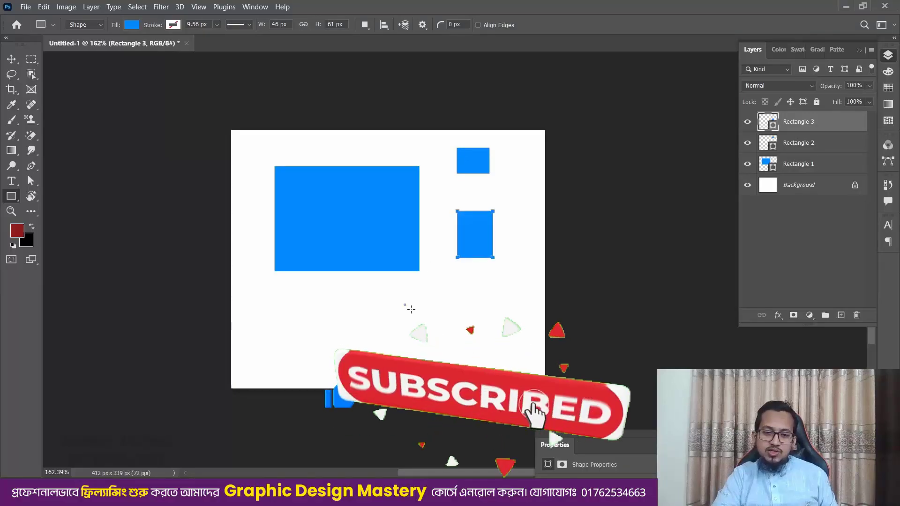
drag(404, 304, 457, 330)
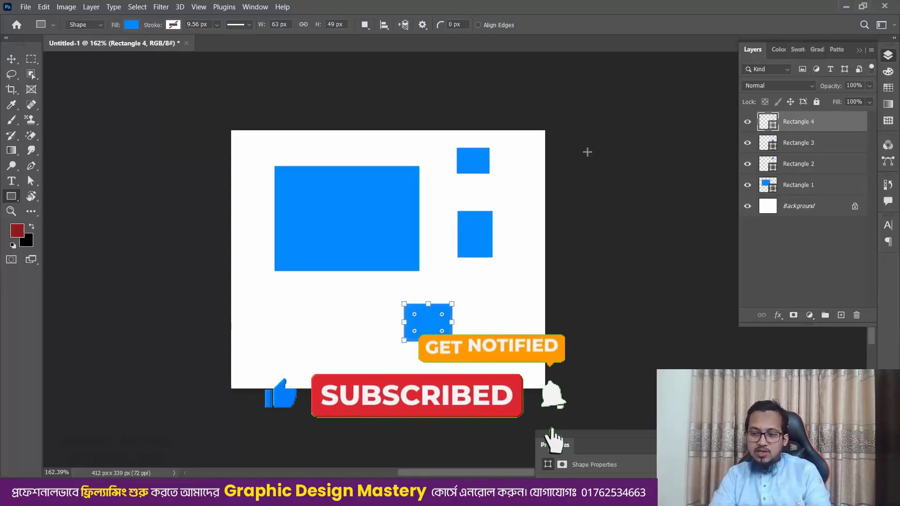
Undo the three small rectangles drawn on their own layers.
key(ctrl+z)
key(ctrl+z)
key(ctrl+z)
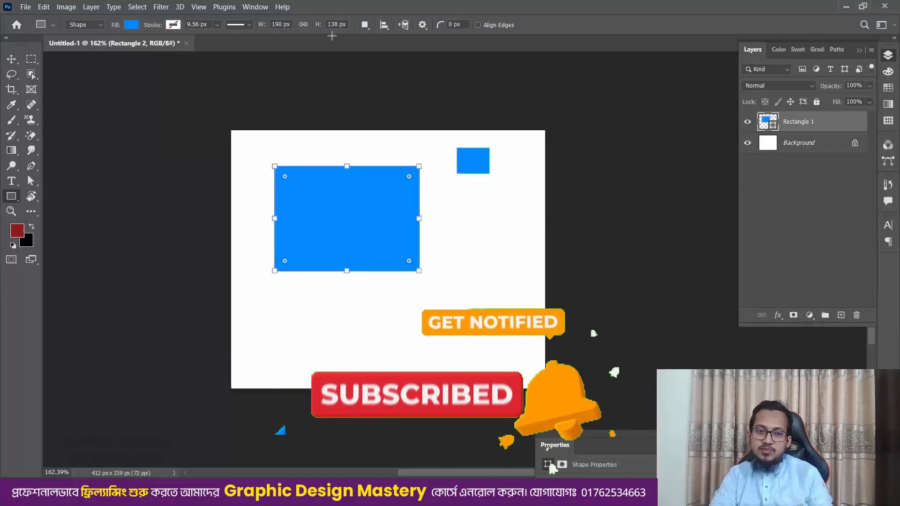
With Combine Shapes, add rectangles about 114 × 138 px beside and 97 × 88 px below the blue rectangle on the same layer.
click(364, 26)
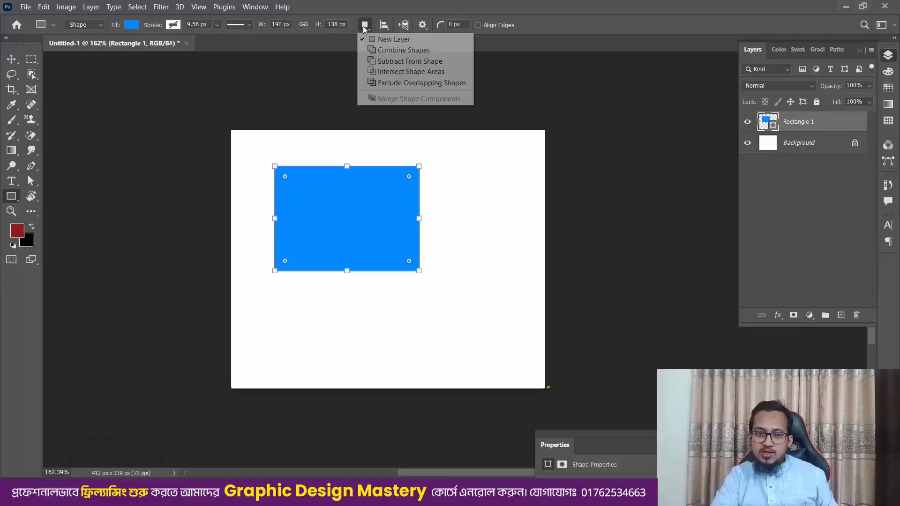
click(435, 51)
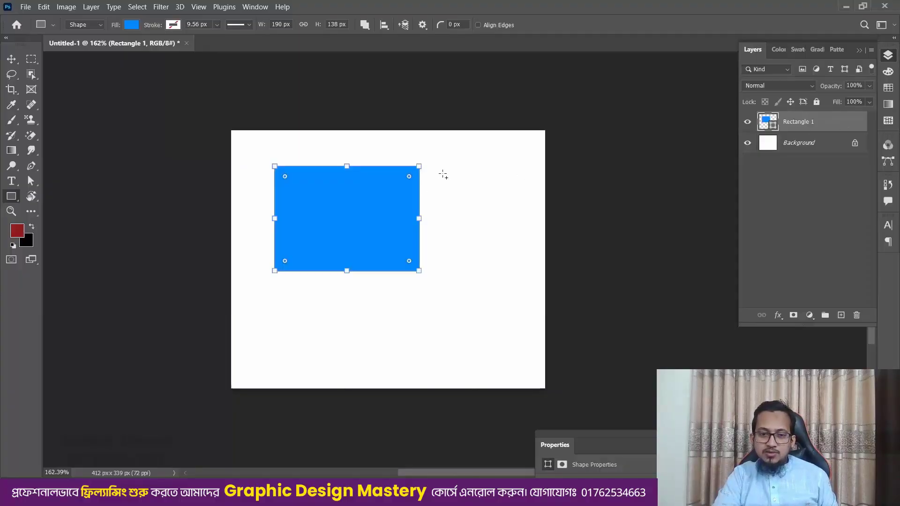
drag(437, 168, 523, 274)
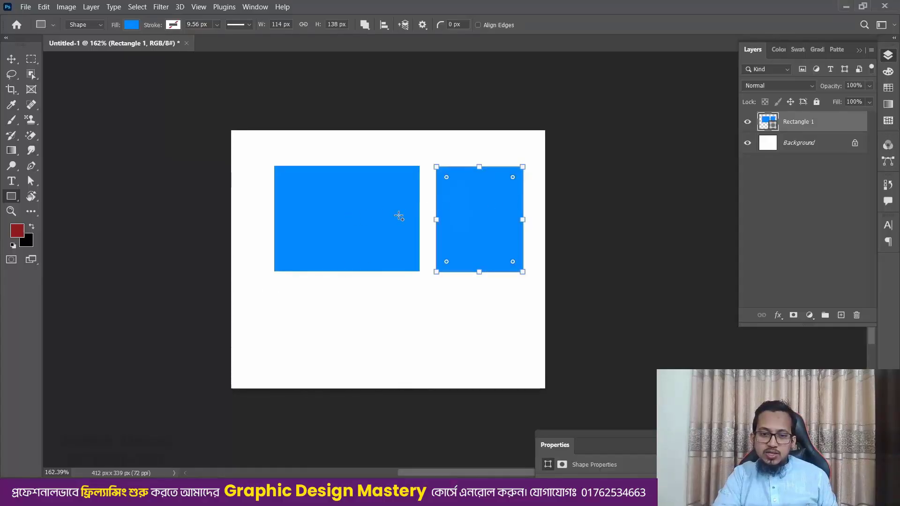
drag(274, 282, 348, 348)
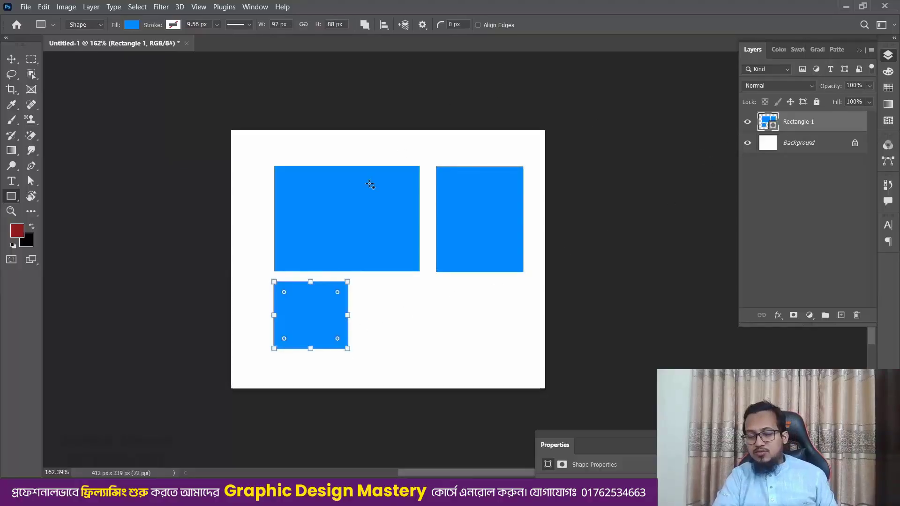
Try Subtract Front Shape on the selected small rectangle below the large one and undo the change.
click(365, 27)
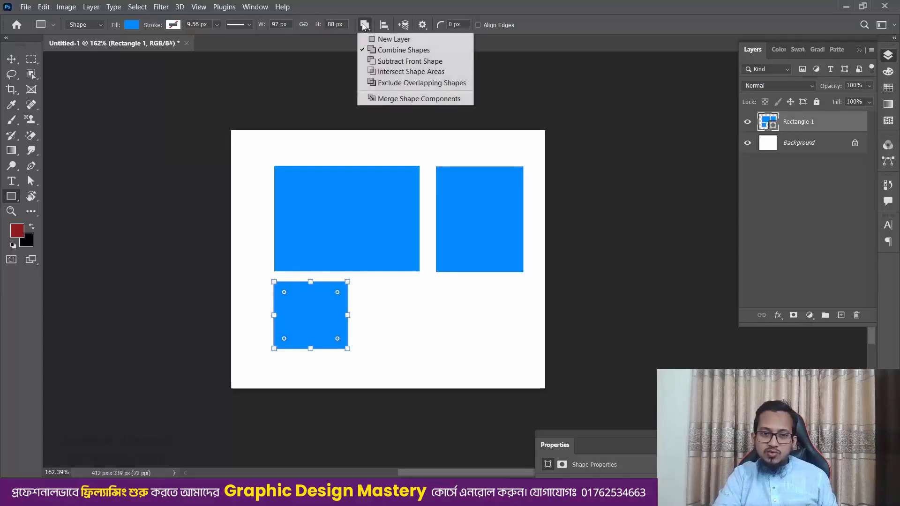
click(429, 62)
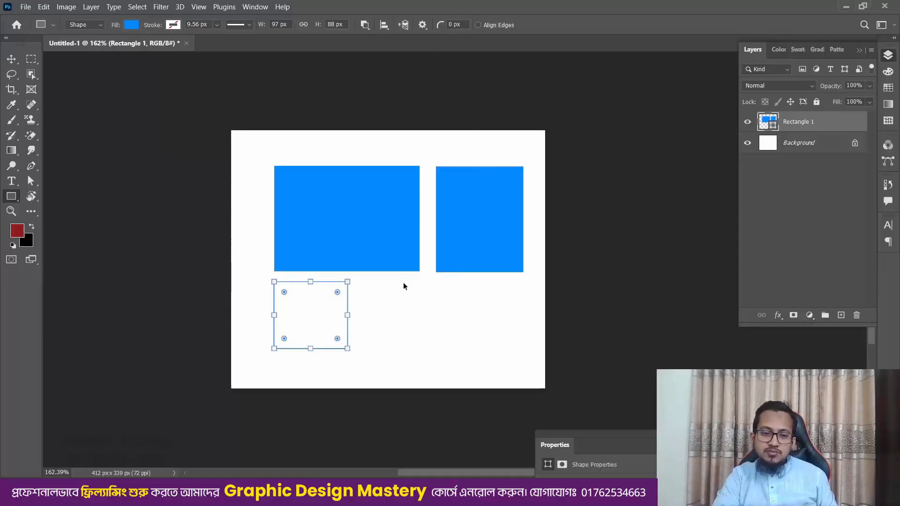
click(362, 25)
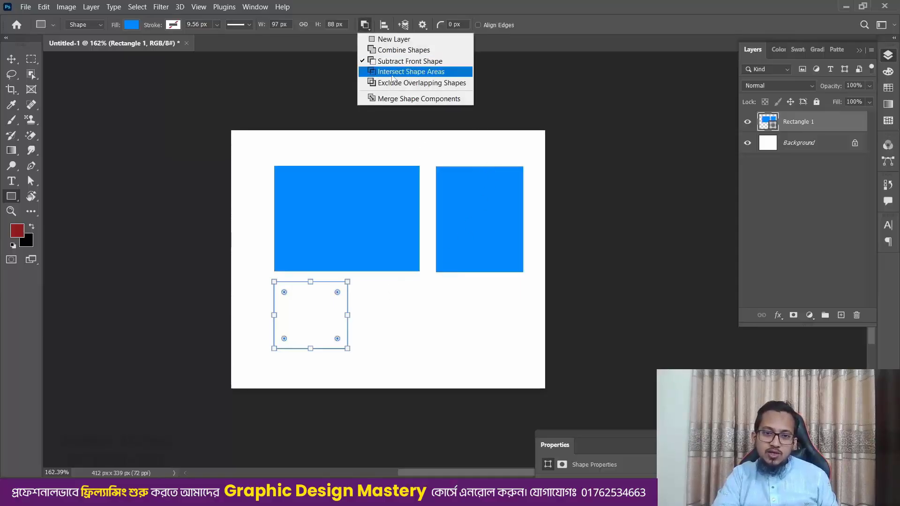
click(591, 4)
click(365, 26)
click(401, 63)
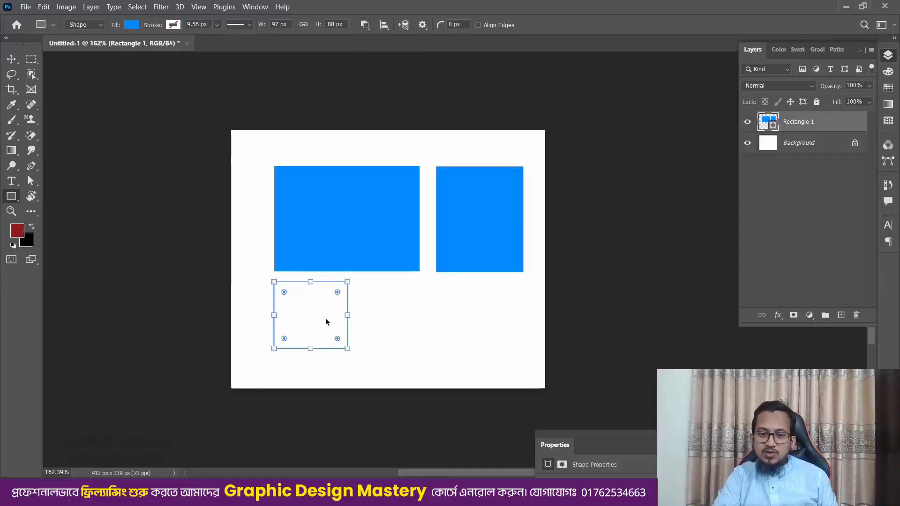
key(ctrl+z)
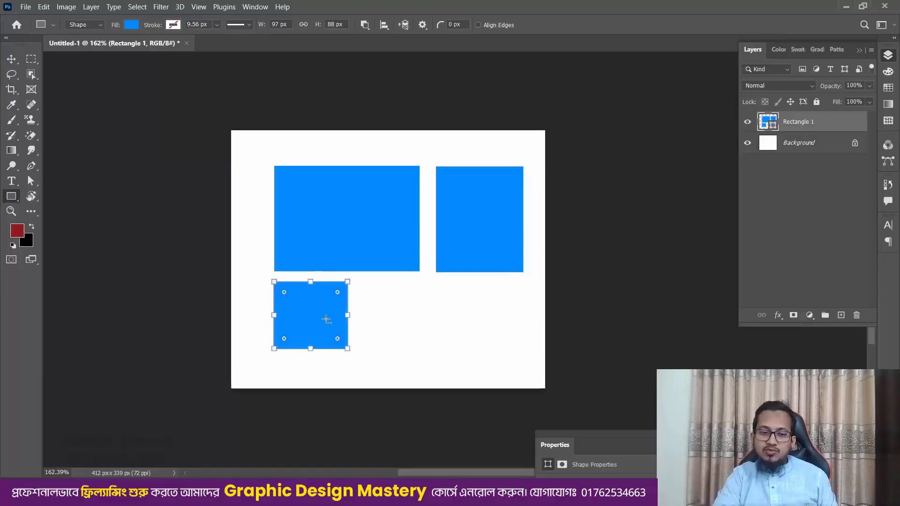
With Subtract Front Shape, cut rectangles from the small shape's right side, the tall shape's lower half and the large shape's centre, and merge the shape components.
click(365, 26)
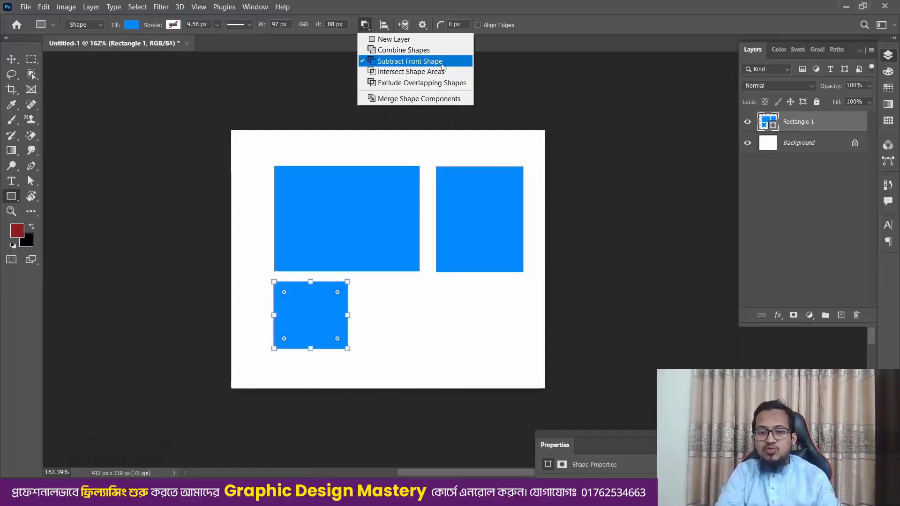
click(415, 61)
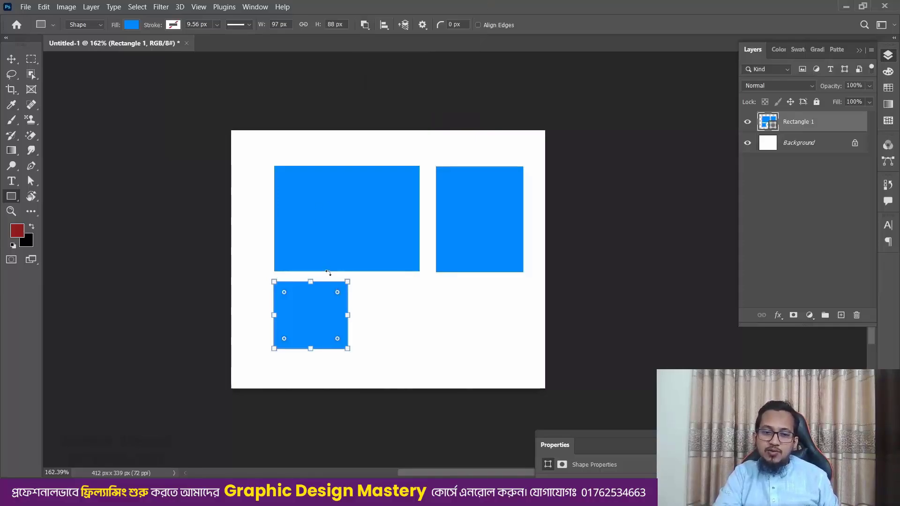
drag(322, 275, 358, 362)
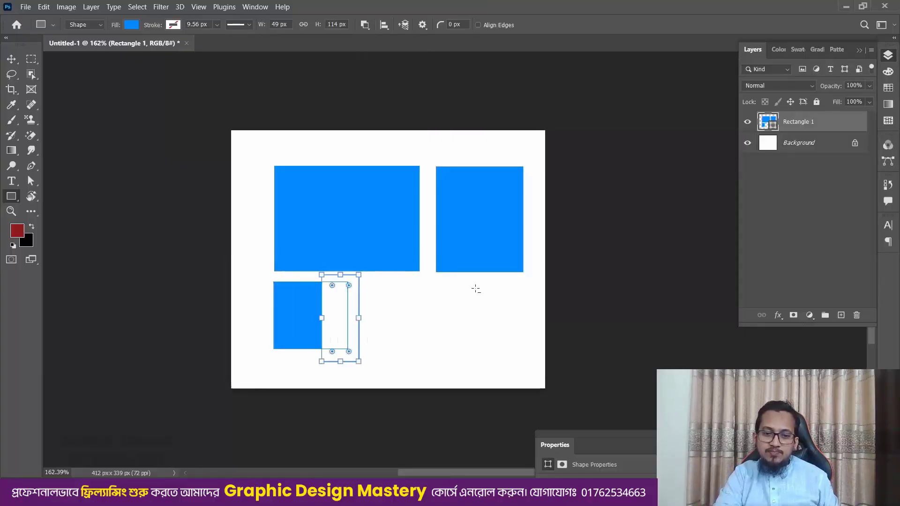
drag(426, 217, 532, 295)
drag(335, 194, 398, 254)
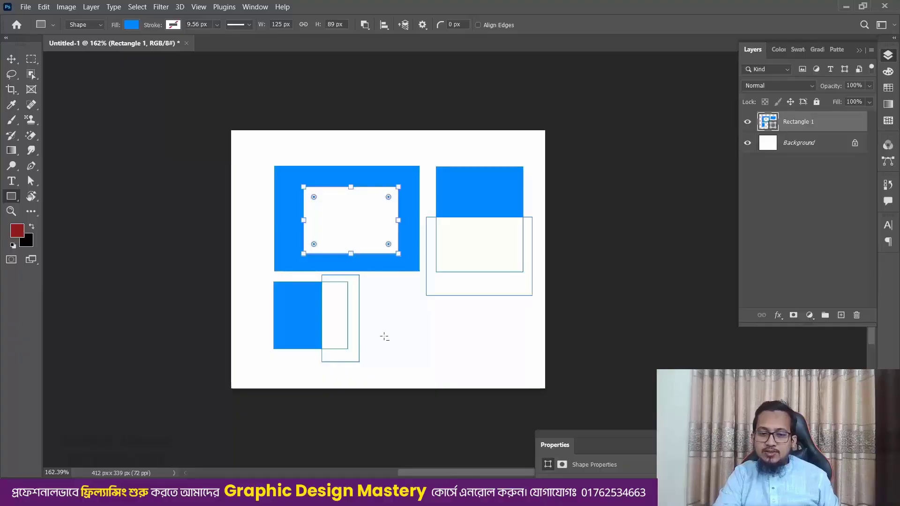
click(364, 24)
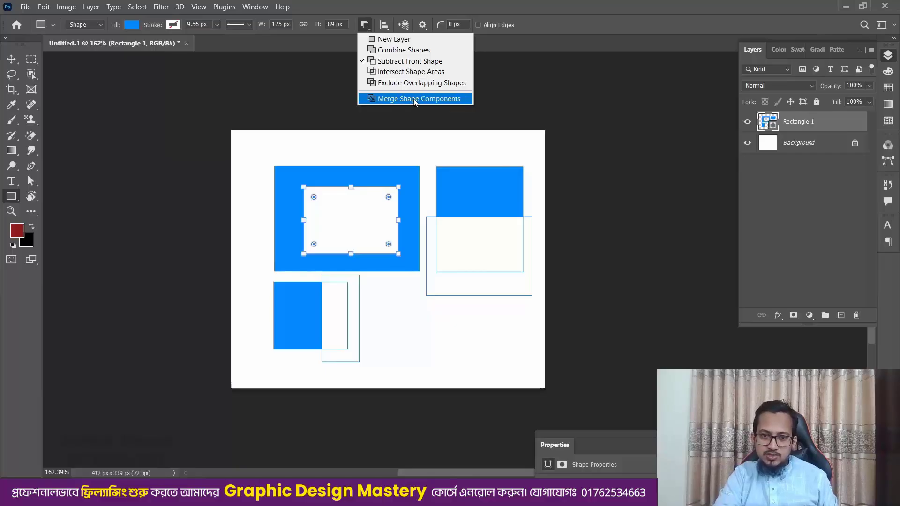
click(459, 99)
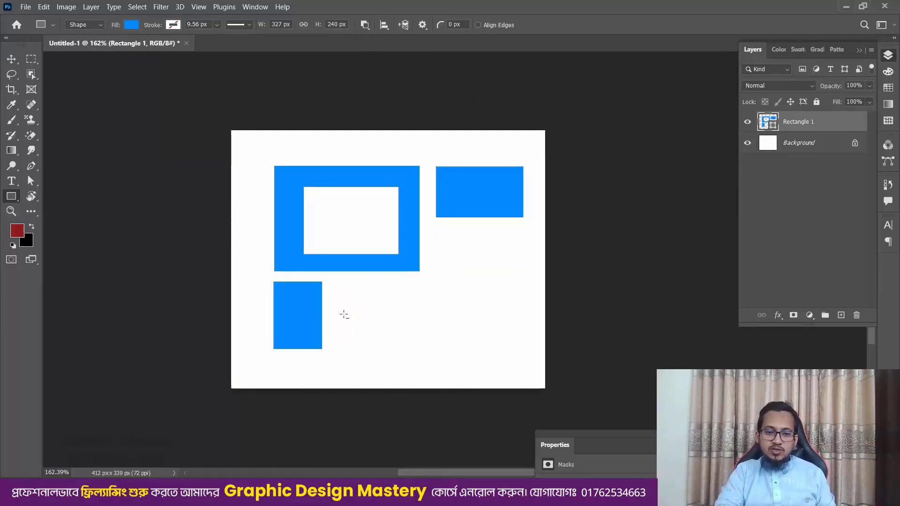
With Intersect Shape Areas, draw a rectangle about 199 × 221 px overlapping the large frame and the shape to its right.
click(364, 24)
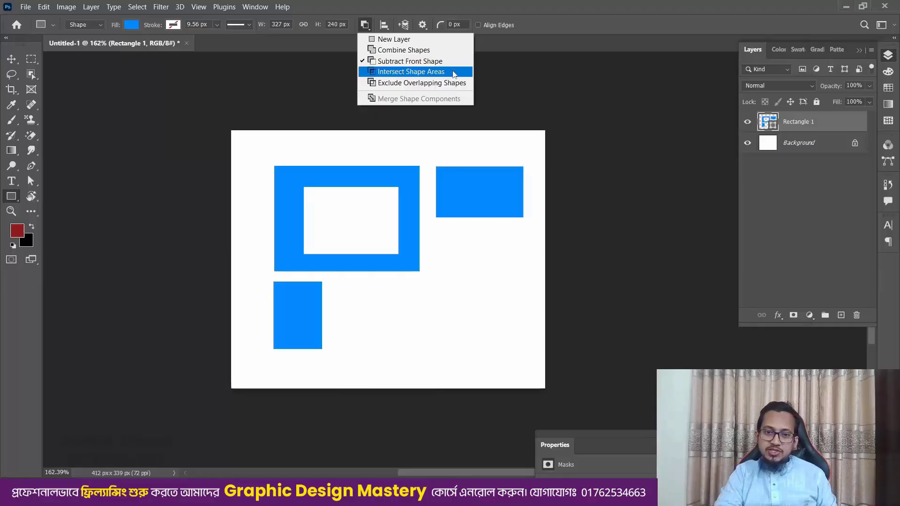
click(453, 73)
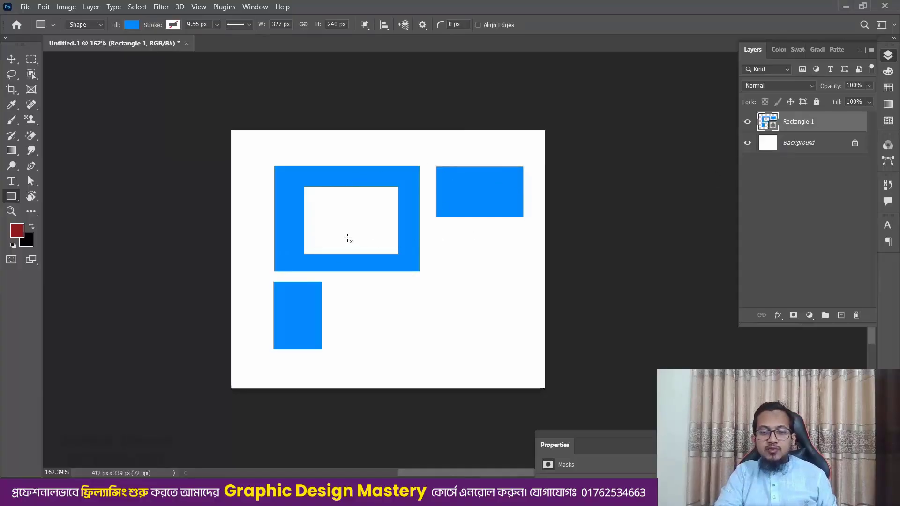
drag(327, 141, 485, 305)
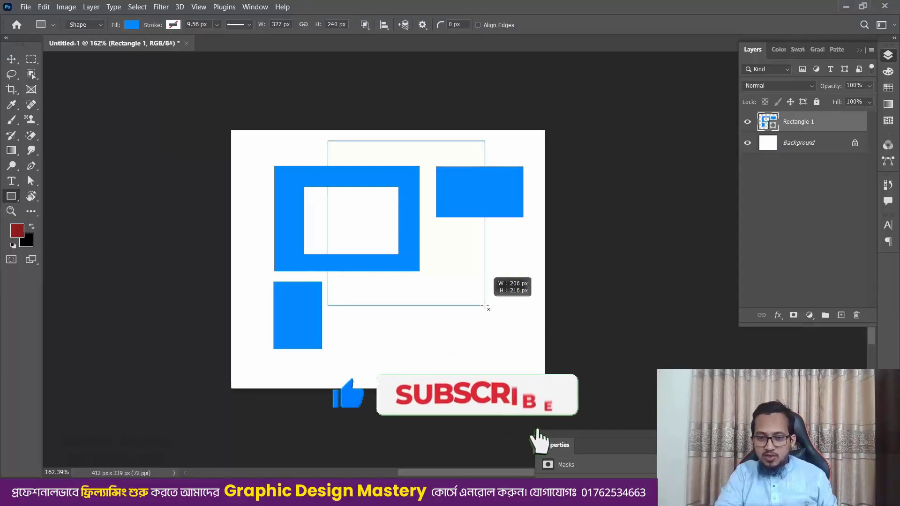
mouse_move(485, 305)
mouse_down()
mouse_move(358, 190)
mouse_move(470, 202)
mouse_move(490, 313)
mouse_move(479, 308)
mouse_up()
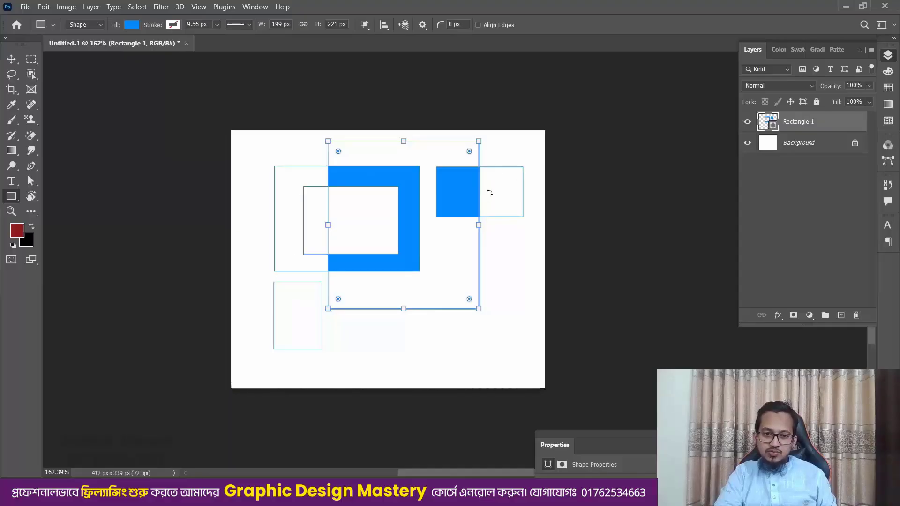
Merge the shape components of the intersected frame and small square.
click(365, 25)
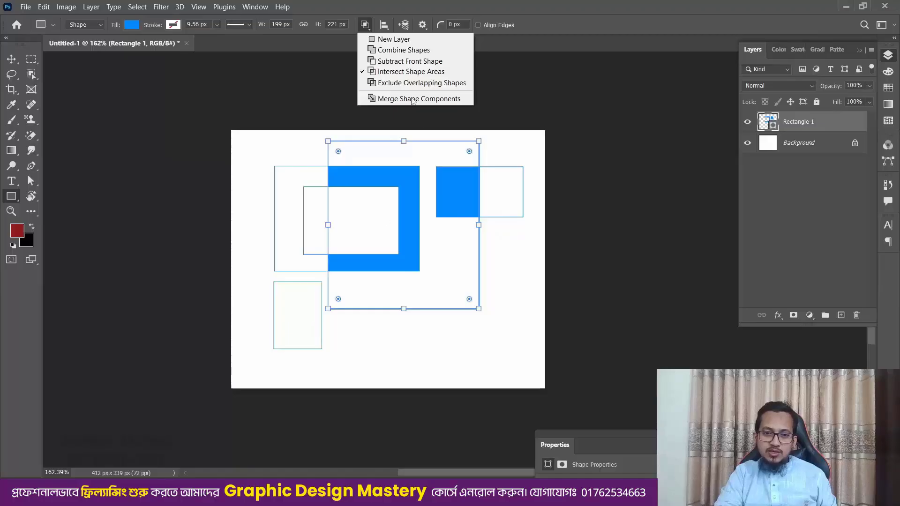
click(442, 99)
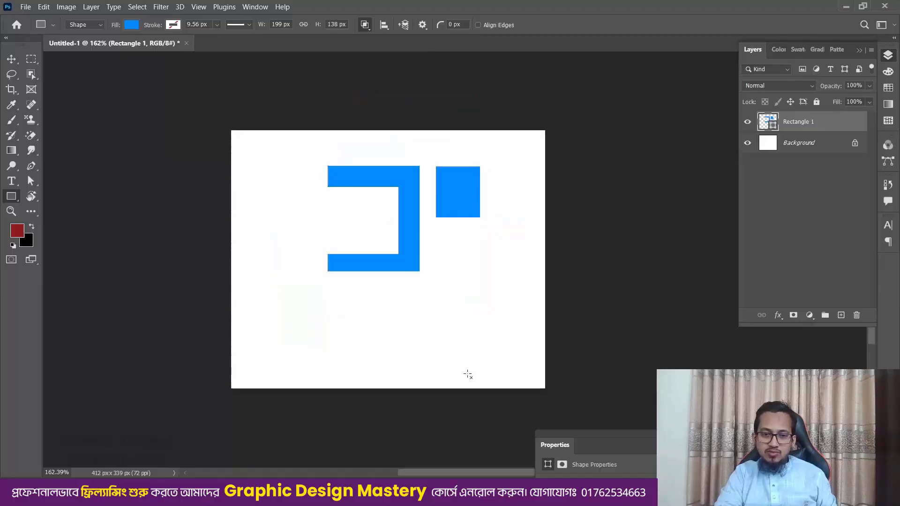
With Exclude Overlapping Shapes, draw rectangles about 57×176 px beside the frame and about 239×106 px below it on the same layer.
click(365, 25)
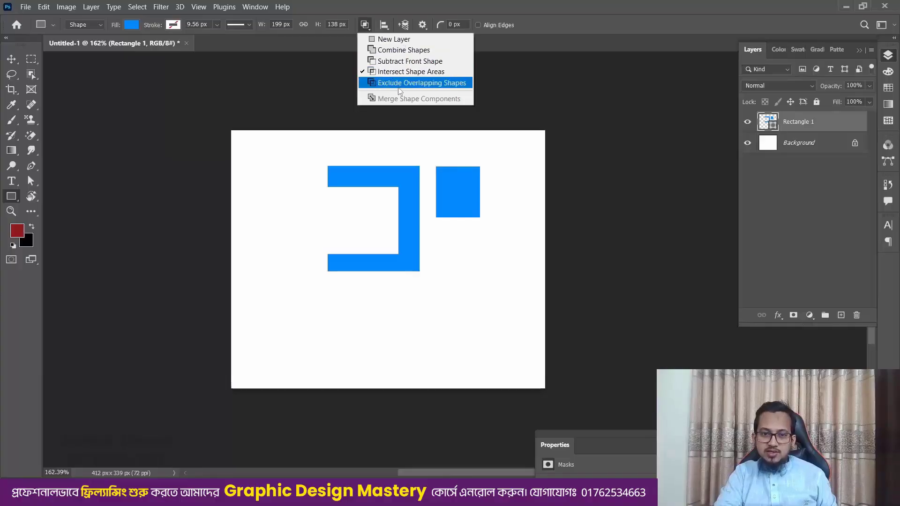
click(446, 83)
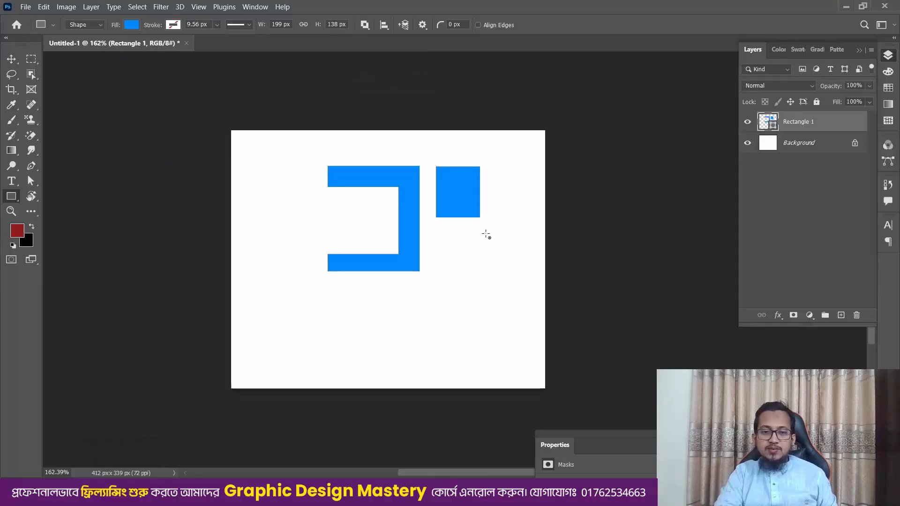
click(365, 26)
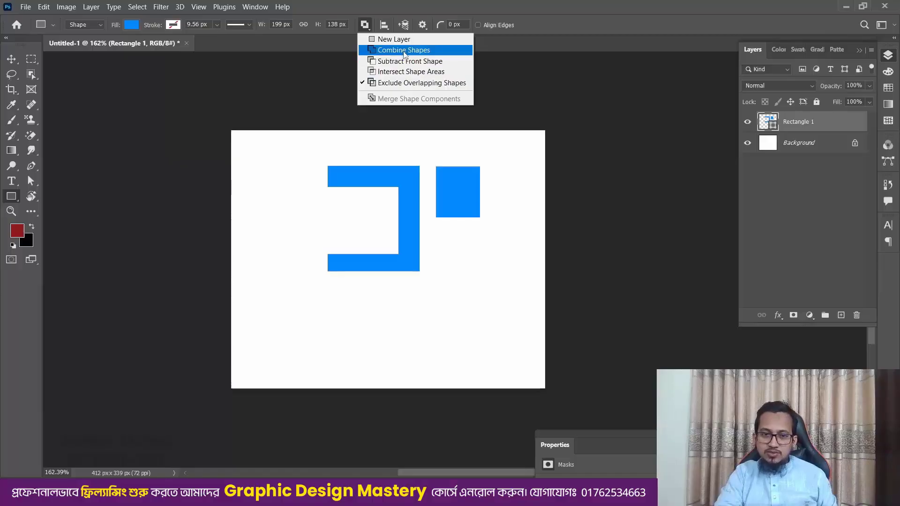
click(416, 83)
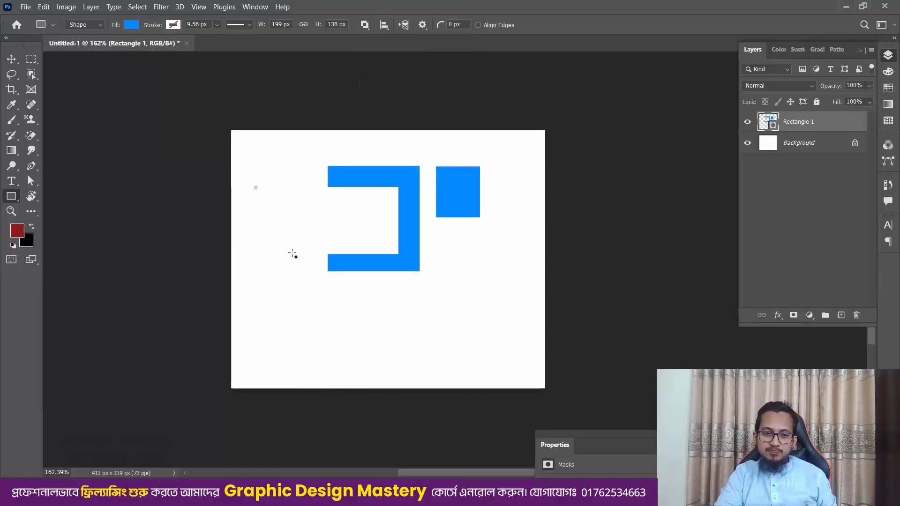
drag(292, 253, 298, 321)
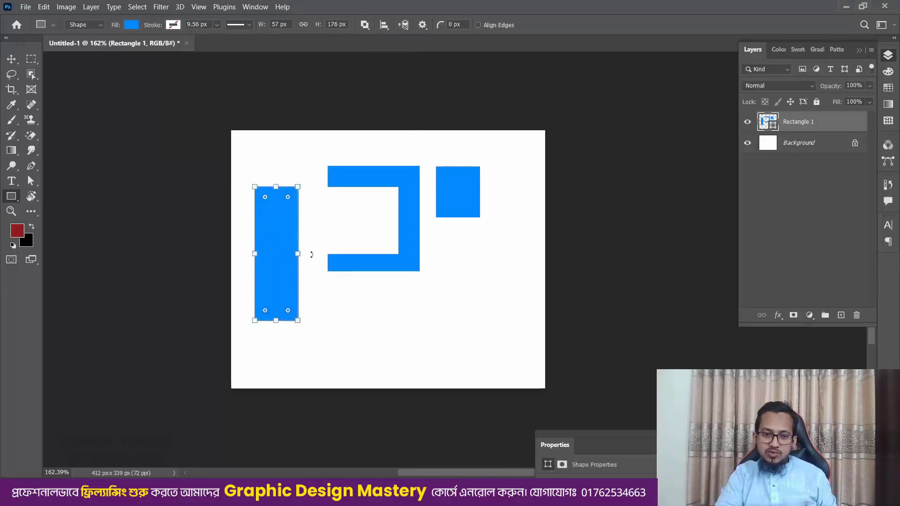
drag(320, 285, 501, 366)
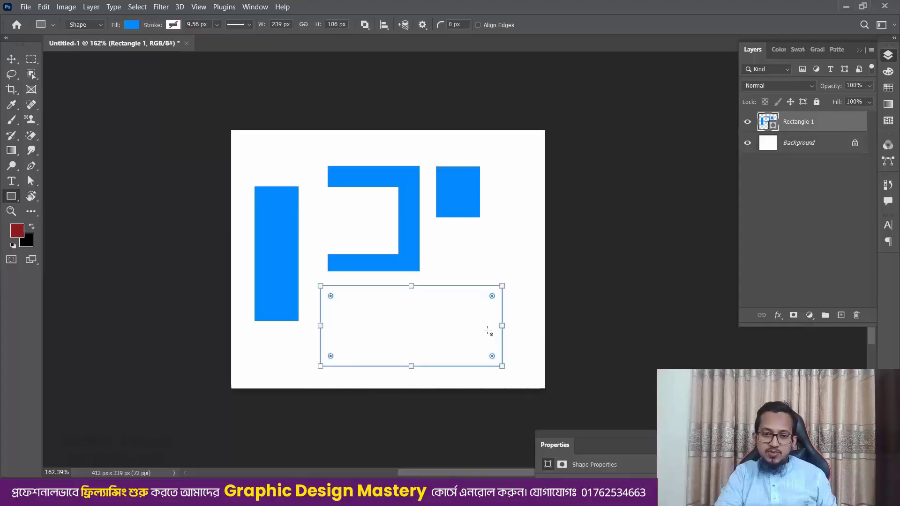
Add overlapping rectangles about 97×55 px over the small square, 47×188 px over the frame, and 181×67 and 20×159 px over the wide rectangle.
drag(419, 144, 492, 184)
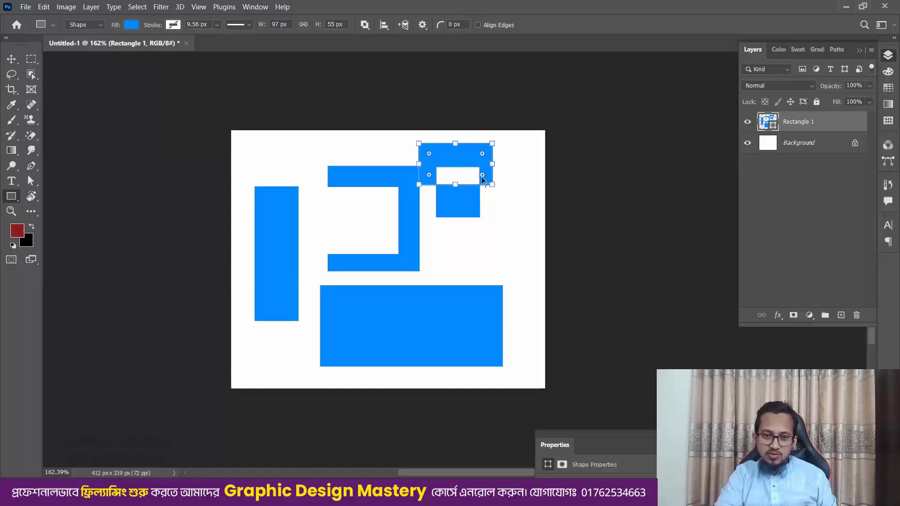
drag(349, 135, 386, 277)
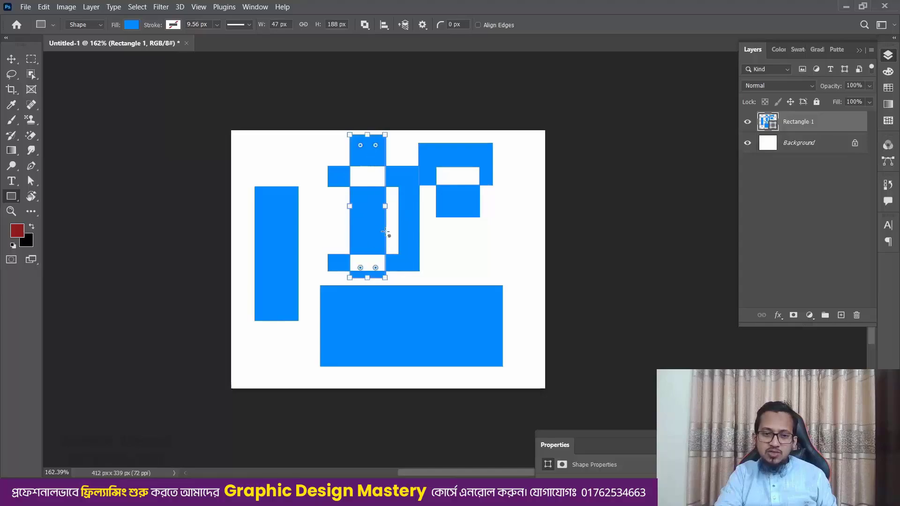
drag(343, 301, 478, 351)
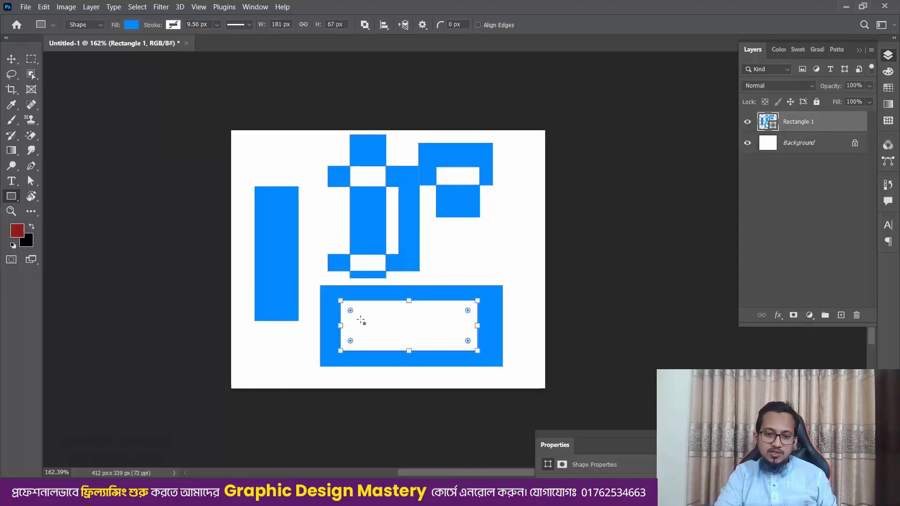
drag(431, 266, 447, 388)
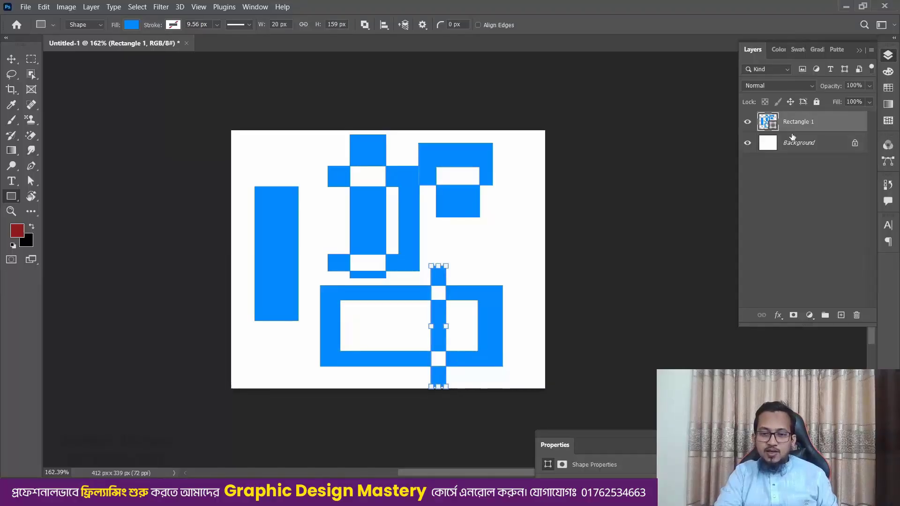
Remove the blue shapes layer so only the Background remains, and activate the Rectangle tool.
key(Escape)
key(v)
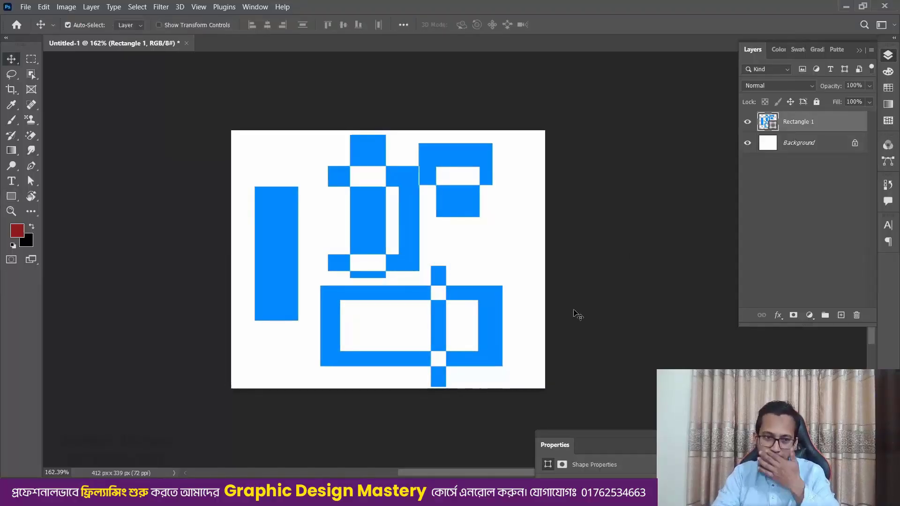
key(ctrl+e)
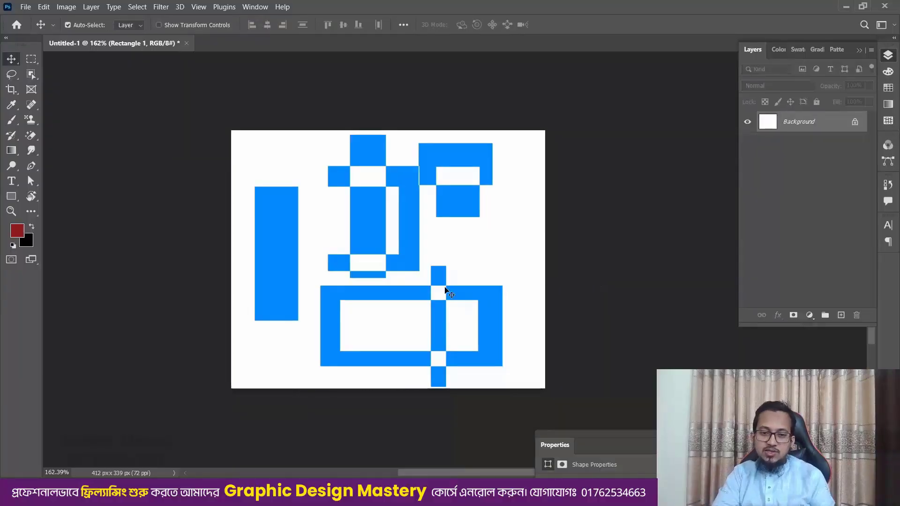
key(ctrl+z)
key(ctrl+z)
key(ctrl+z)
key(u)
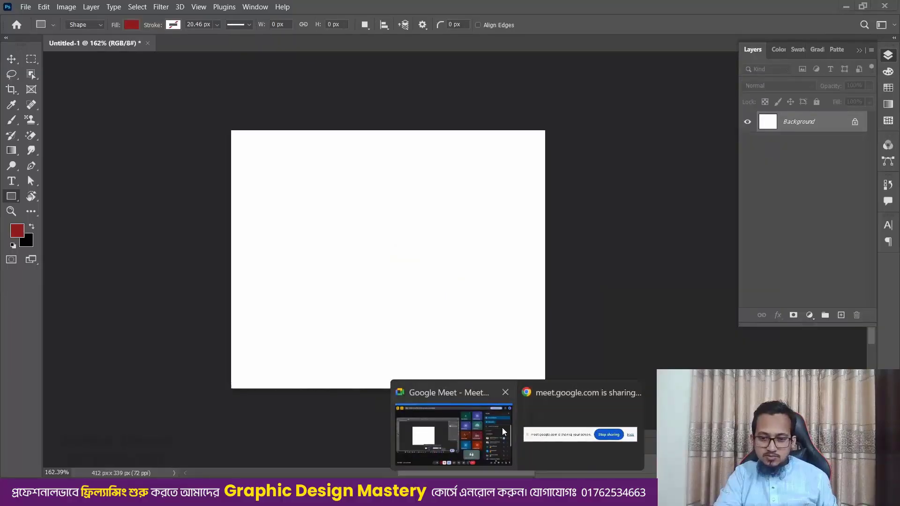
Switch to Google Meet to check the participant list, return to Photoshop and activate the Move tool.
click(502, 427)
scroll(770, 344, down, 3)
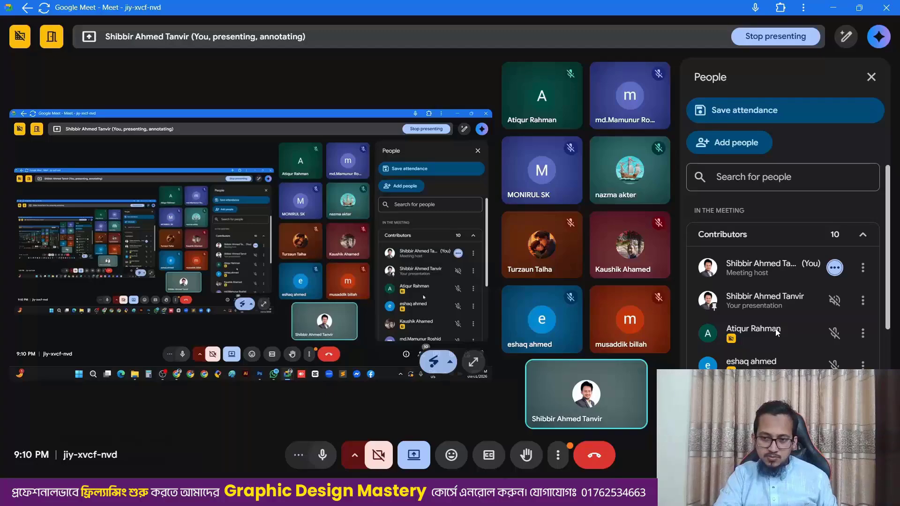
key(alt+Tab)
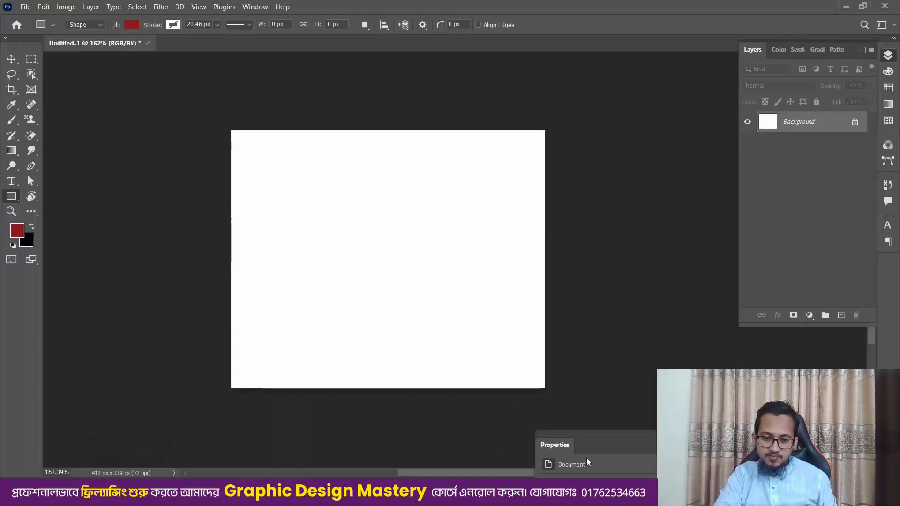
click(10, 59)
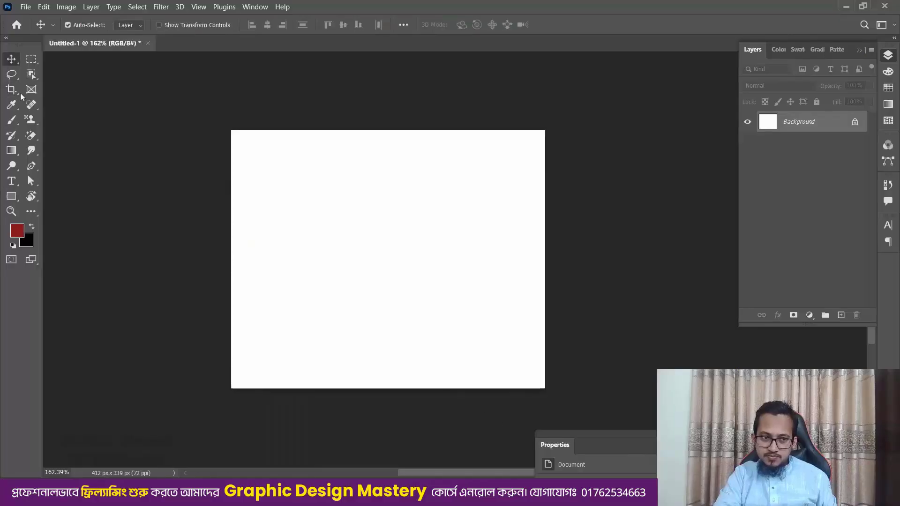